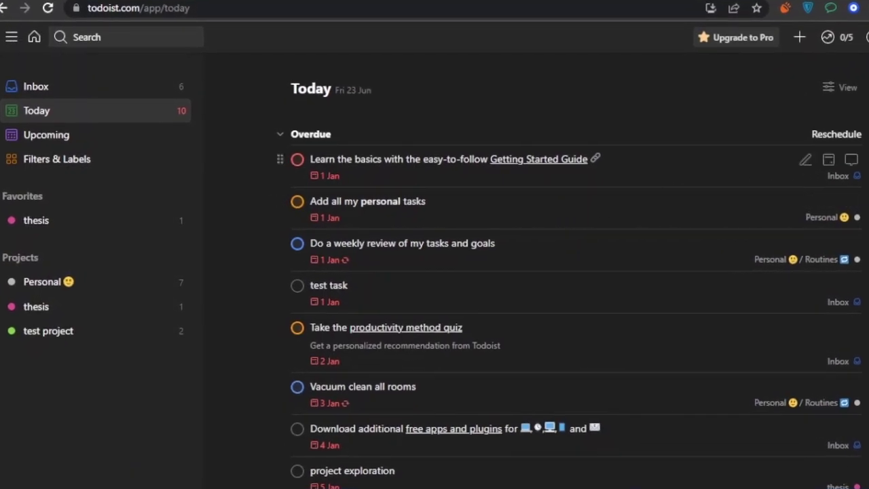
scroll(574, 212, down, 3)
scroll(574, 271, up, 3)
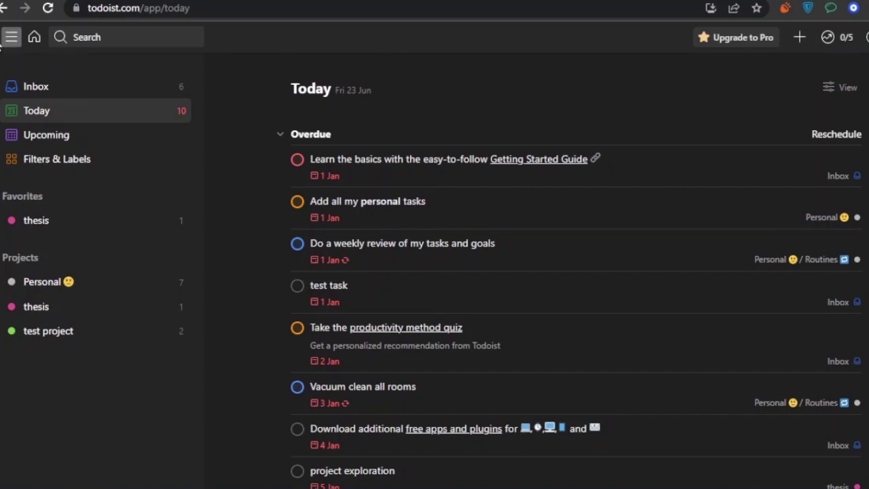
click(5, 44)
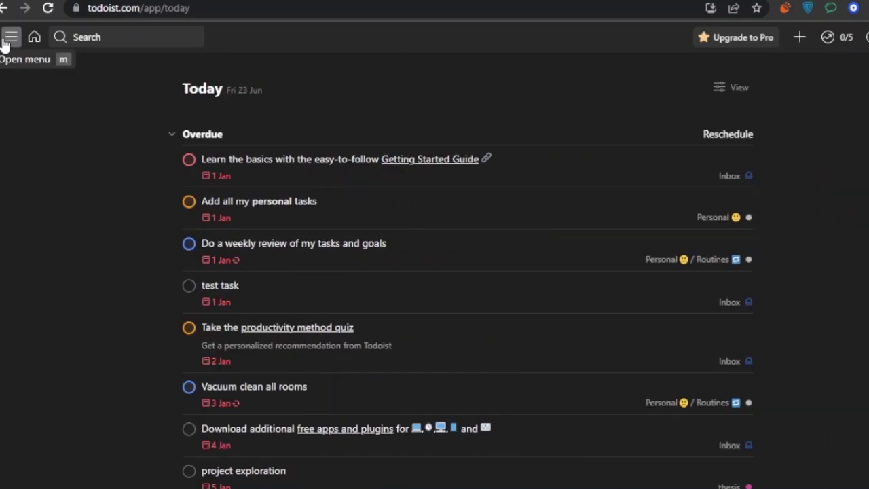
click(6, 42)
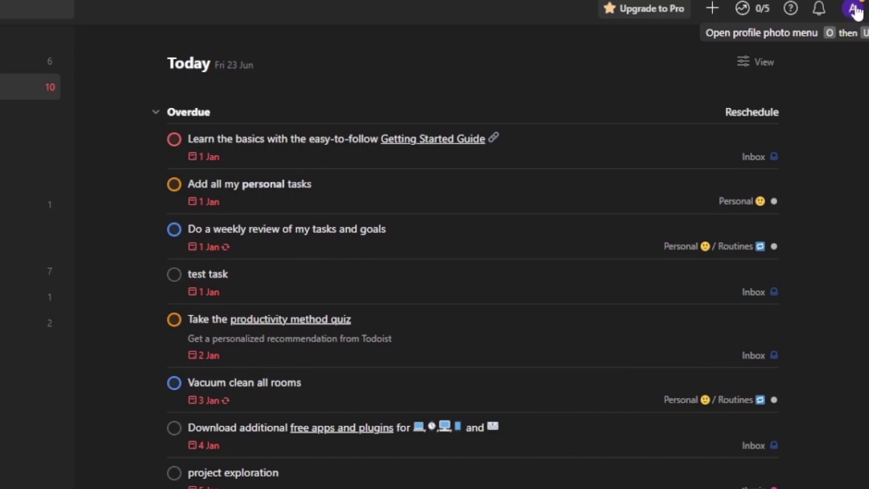
Open the account's integrations settings and review the installed integrations, Google Calendar connection and calendar feed options.
click(855, 10)
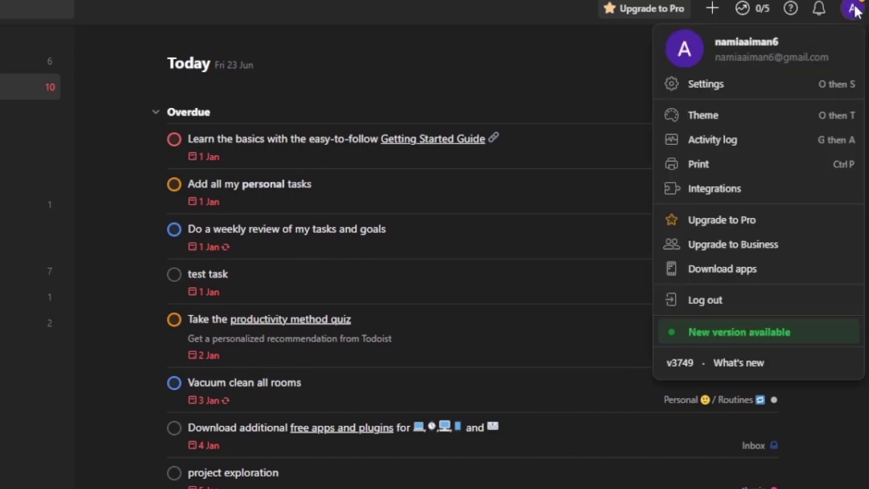
click(735, 190)
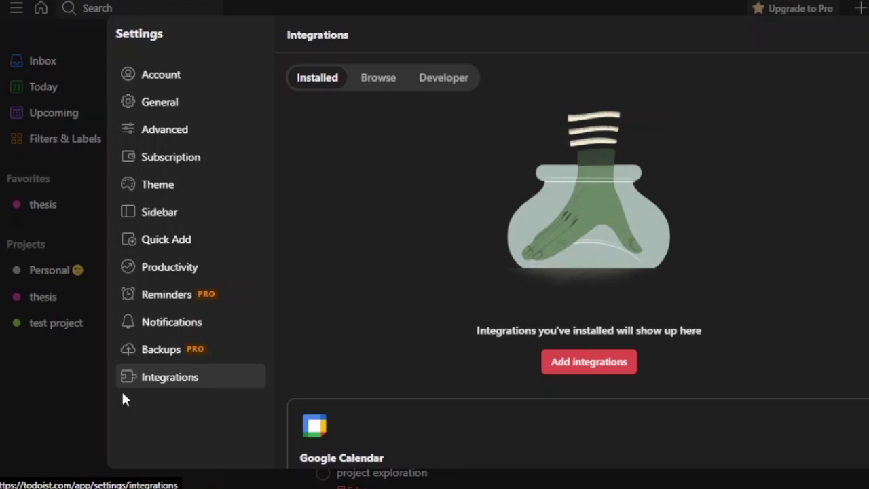
scroll(577, 271, down, 3)
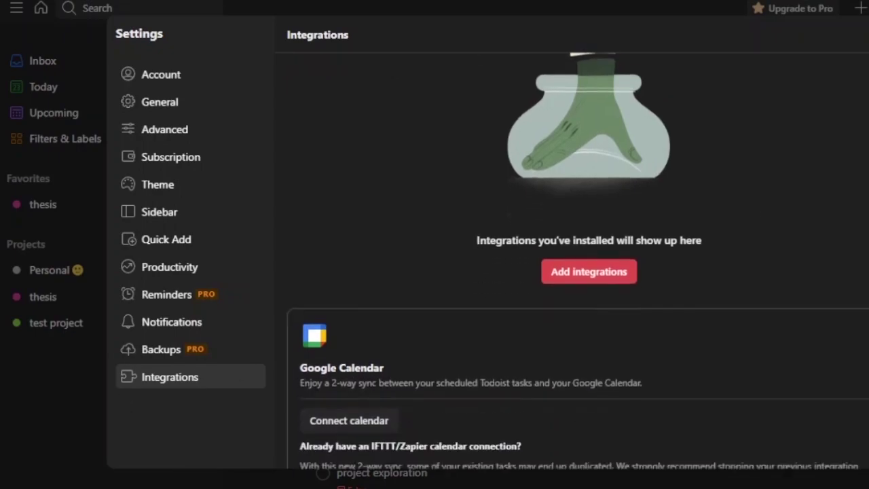
scroll(577, 272, down, 1)
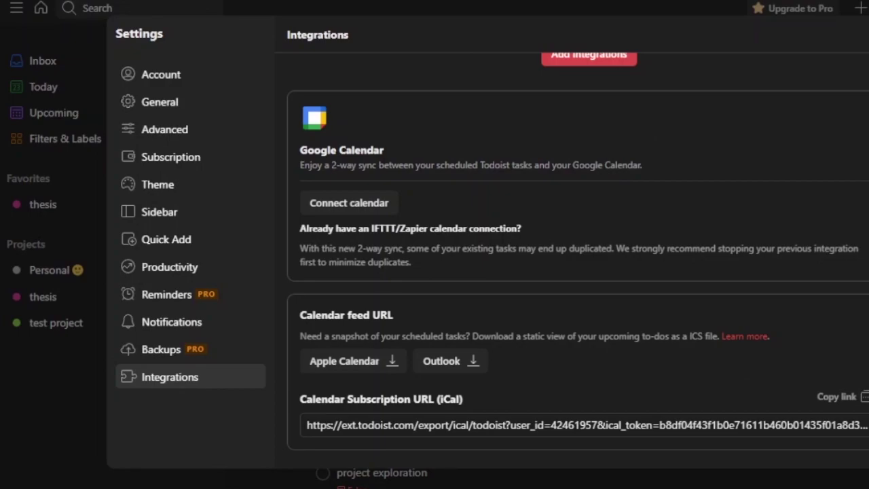
scroll(577, 271, up, 5)
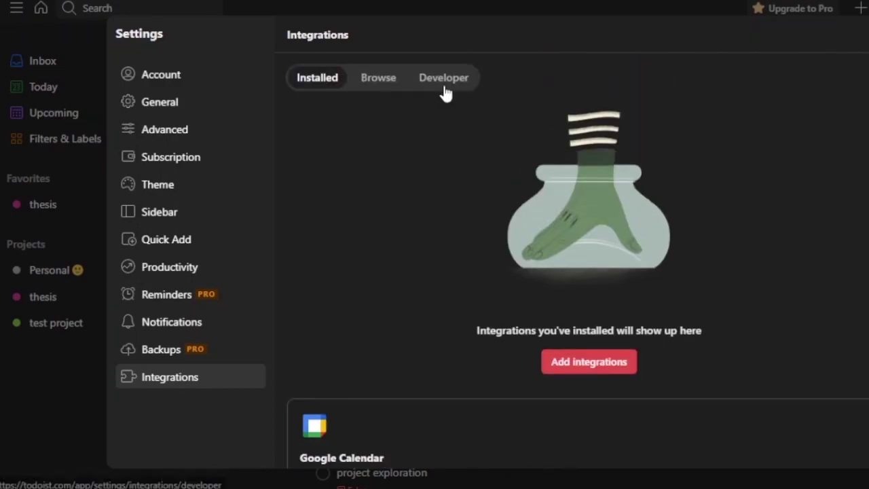
Browse the catalogue of available integrations, examining the collections and the apps that can be connected to Todoist.
click(388, 82)
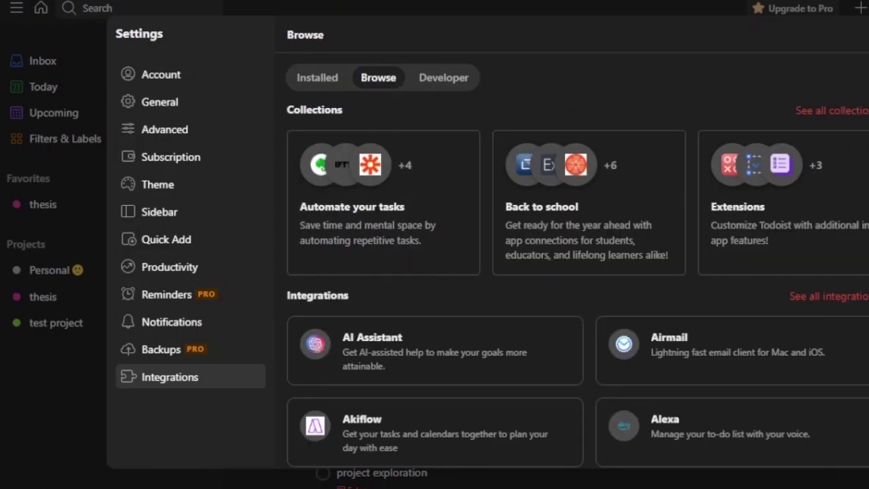
scroll(577, 272, down, 4)
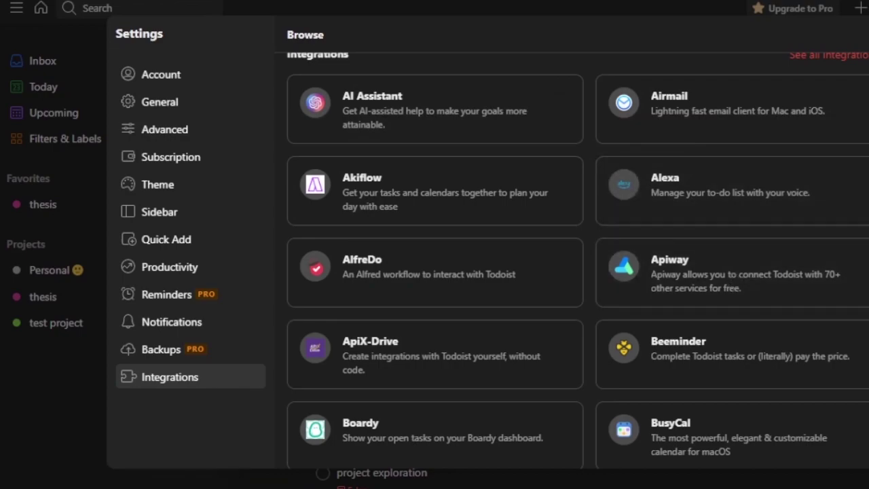
scroll(578, 258, down, 7)
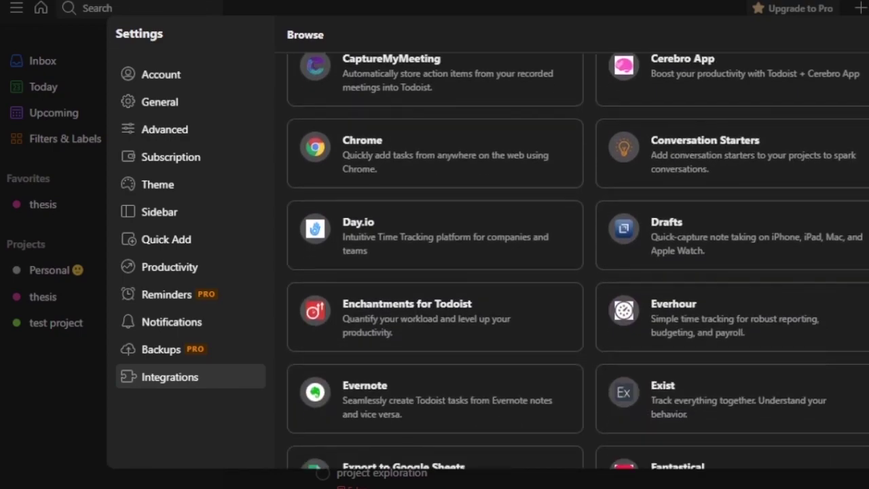
scroll(577, 258, down, 6)
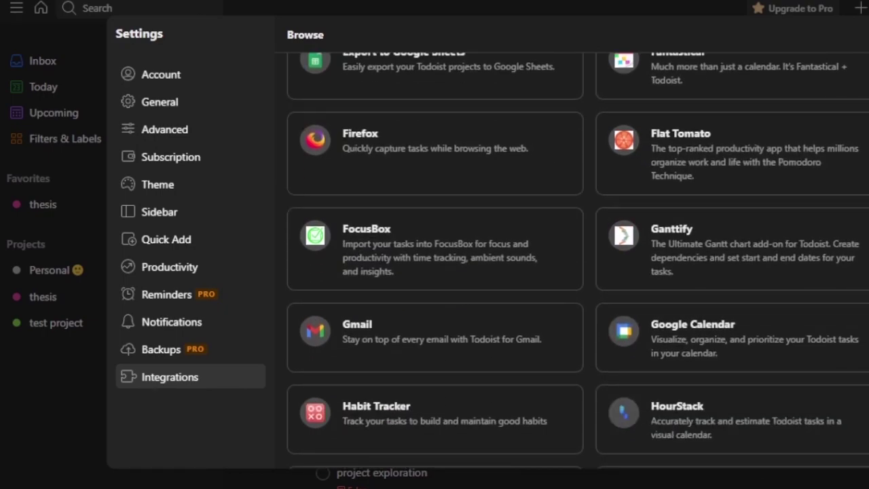
scroll(578, 258, down, 6)
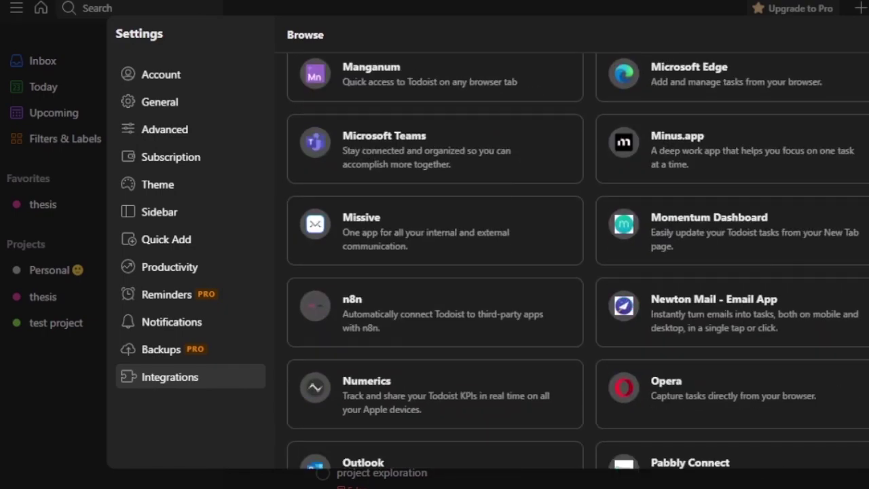
scroll(577, 258, down, 13)
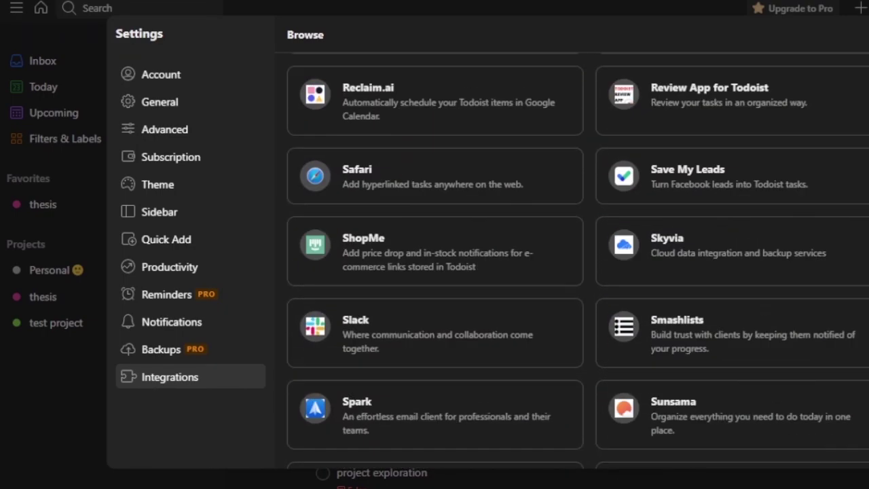
scroll(578, 258, down, 12)
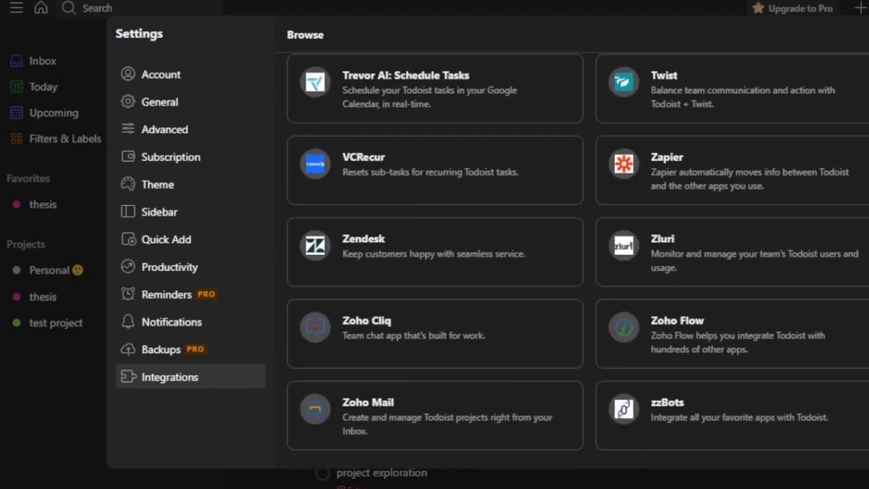
scroll(577, 259, up, 20)
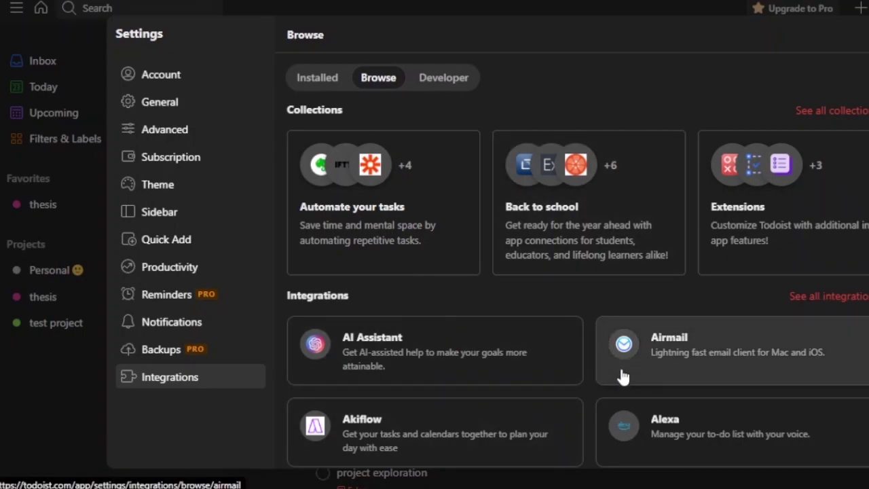
Show the complete list of integrations and open the Evernote integration's details page.
right_click(816, 296)
click(854, 313)
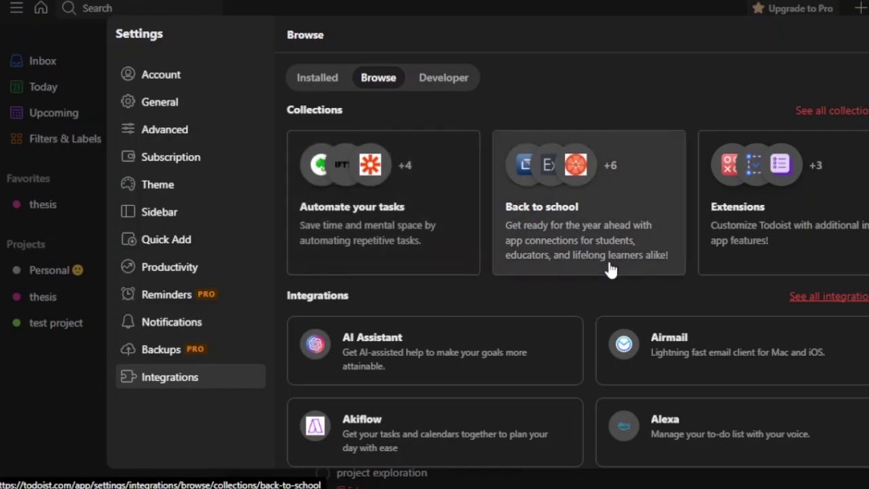
click(611, 269)
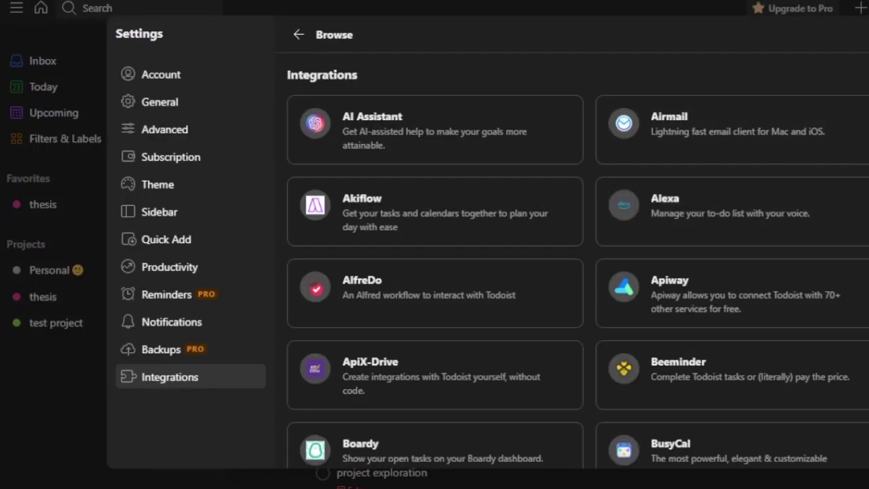
scroll(577, 264, down, 5)
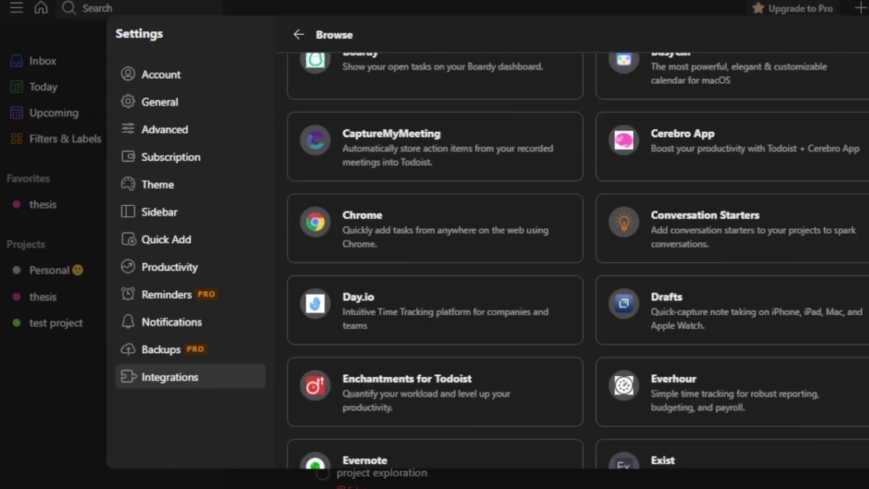
scroll(577, 264, down, 5)
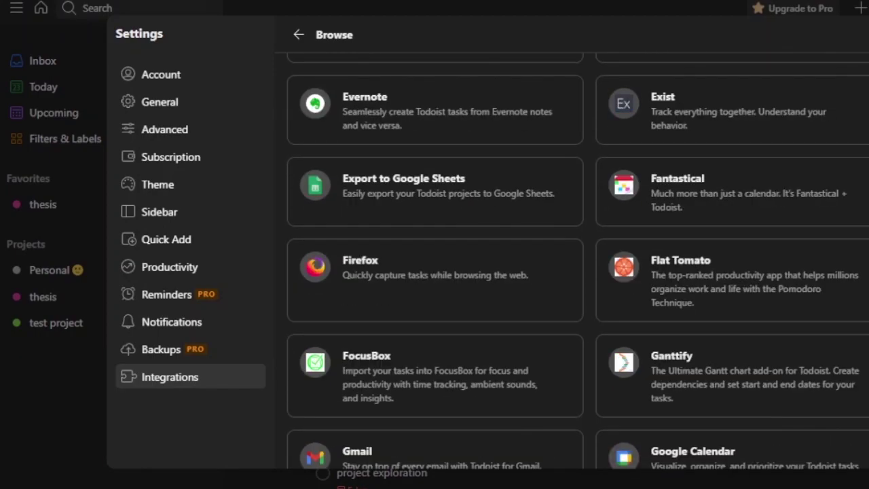
click(365, 117)
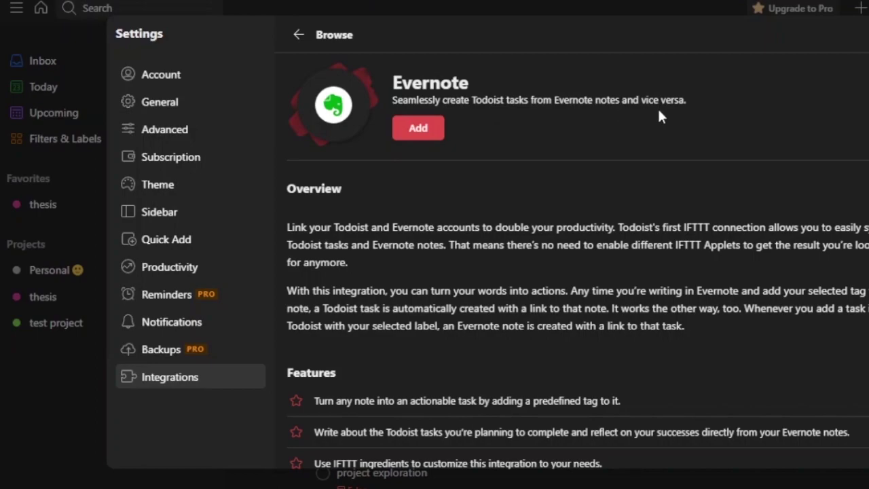
Start adding the Evernote integration and open the Todoist IFTTT Channel link from its installation instructions in a new browser tab.
click(414, 135)
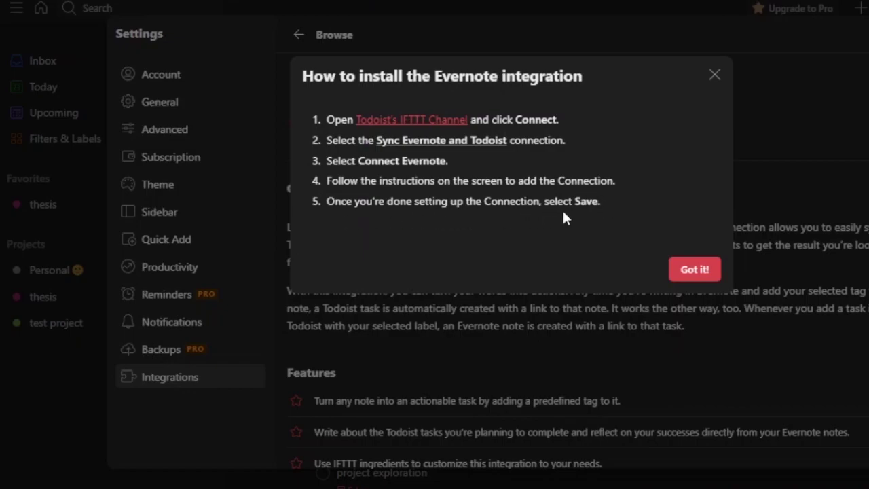
right_click(413, 126)
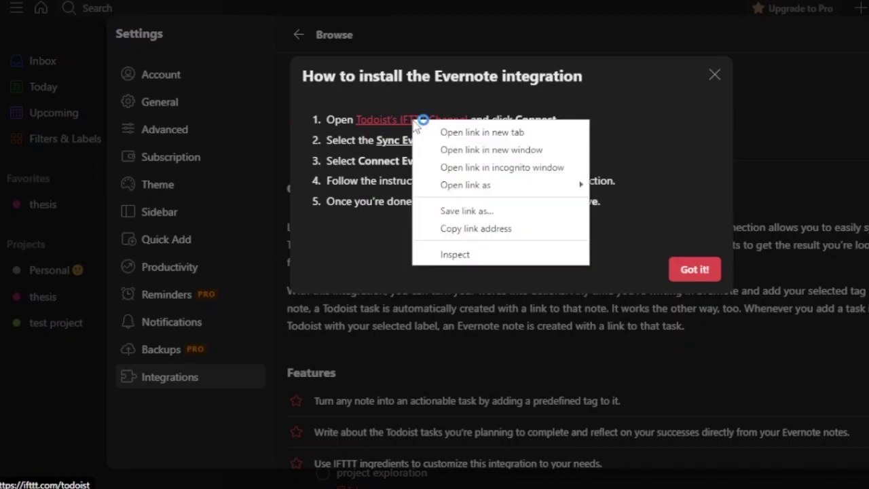
click(437, 131)
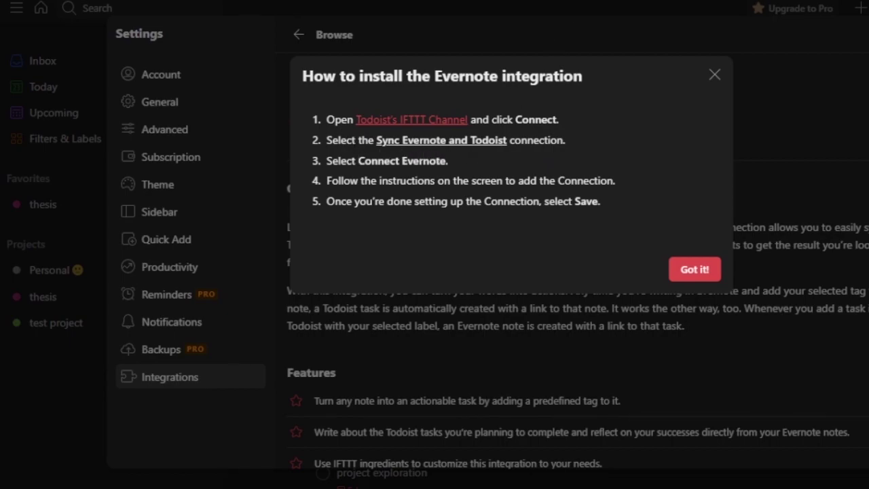
key(ctrl+Tab)
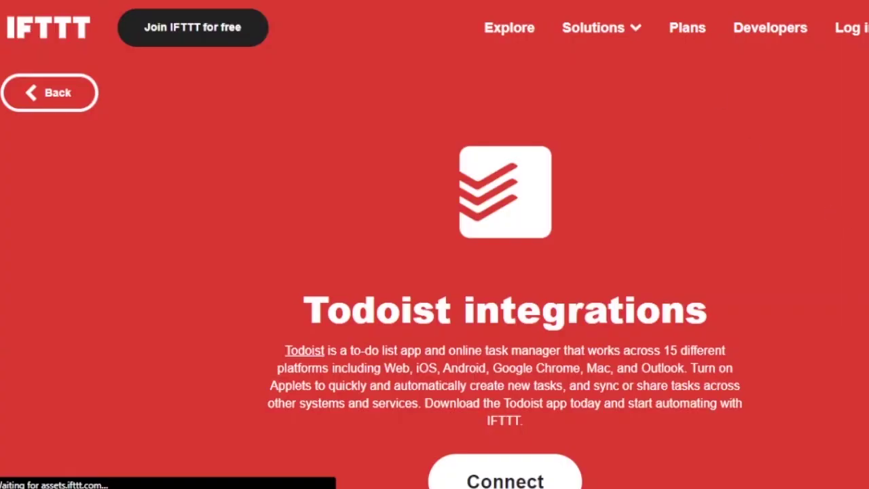
Examine the popular Todoist workflows and automations offered on the IFTTT Todoist integrations page.
scroll(435, 272, down, 10)
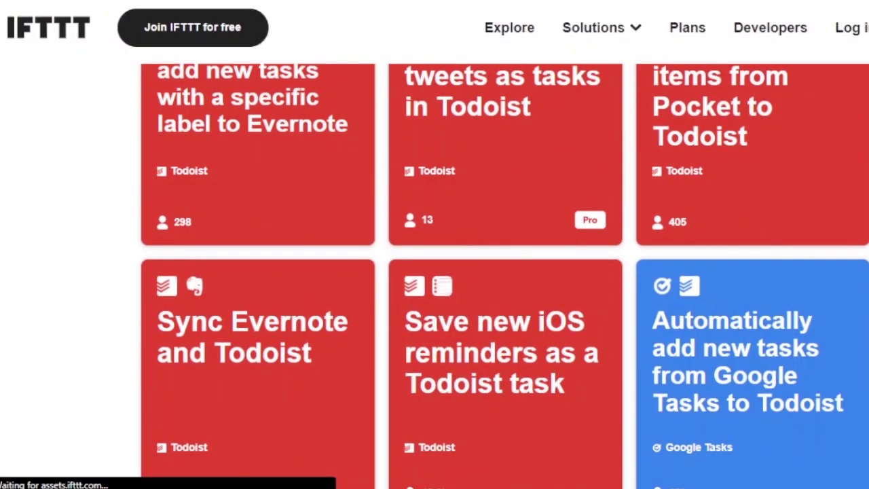
scroll(435, 272, up, 10)
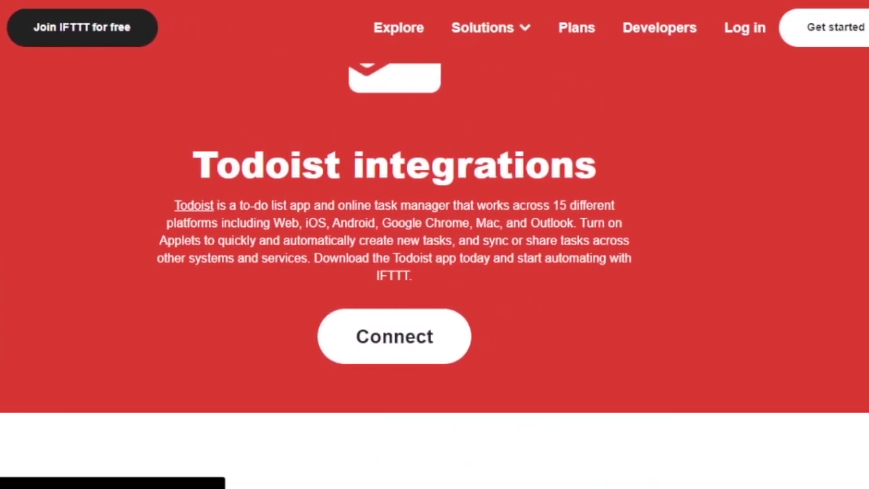
scroll(434, 272, down, 6)
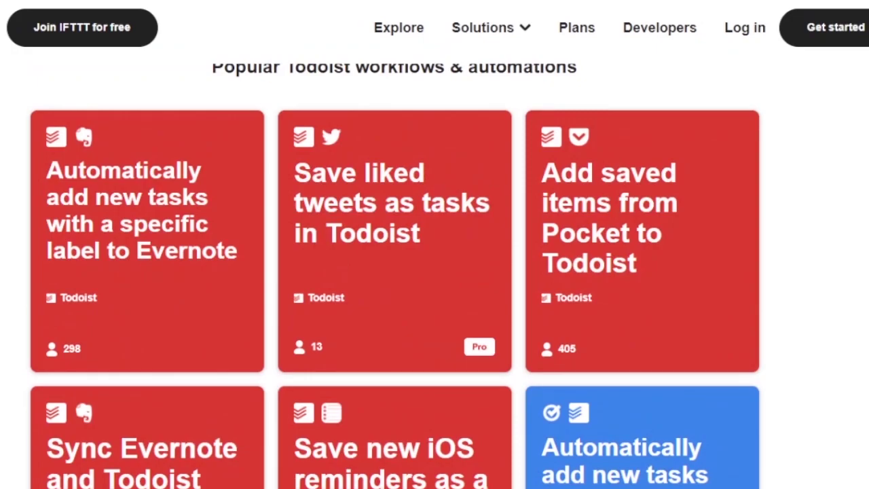
scroll(435, 272, down, 3)
scroll(434, 272, up, 3)
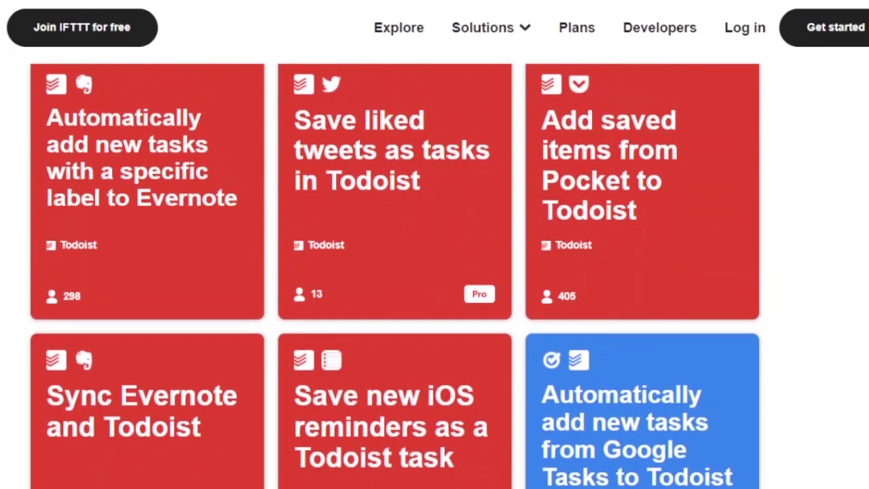
scroll(435, 271, down, 15)
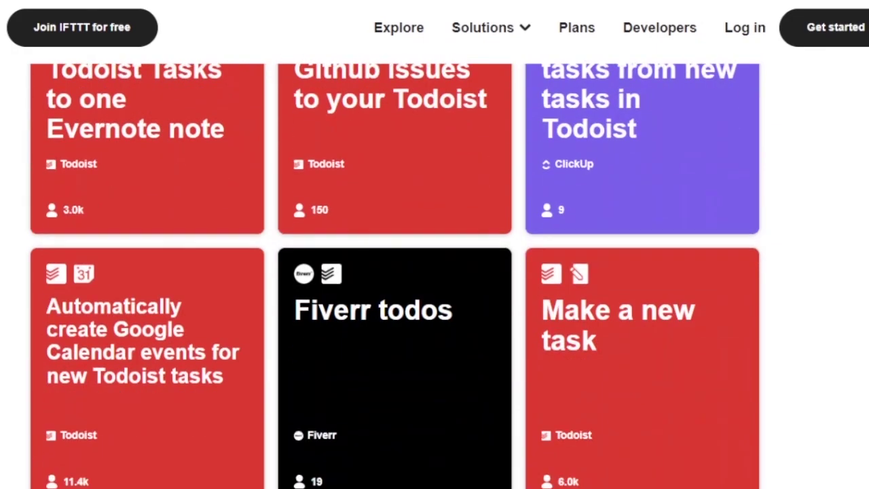
scroll(435, 272, down, 10)
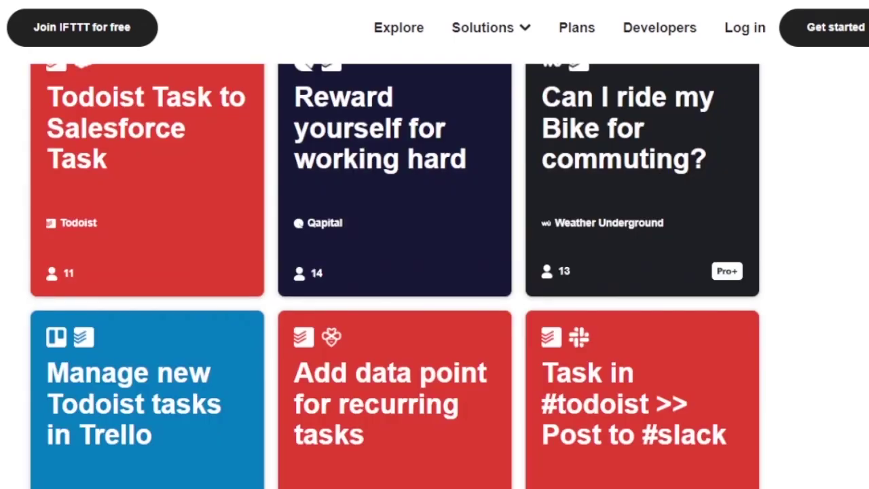
scroll(435, 272, down, 15)
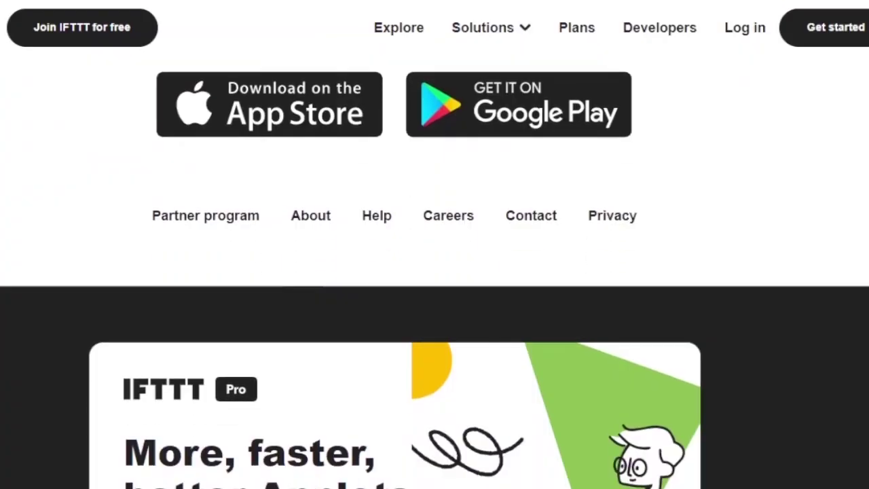
Open the Evernote to Todoist connection page from the services that IFTTT can connect to Todoist.
scroll(435, 272, up, 5)
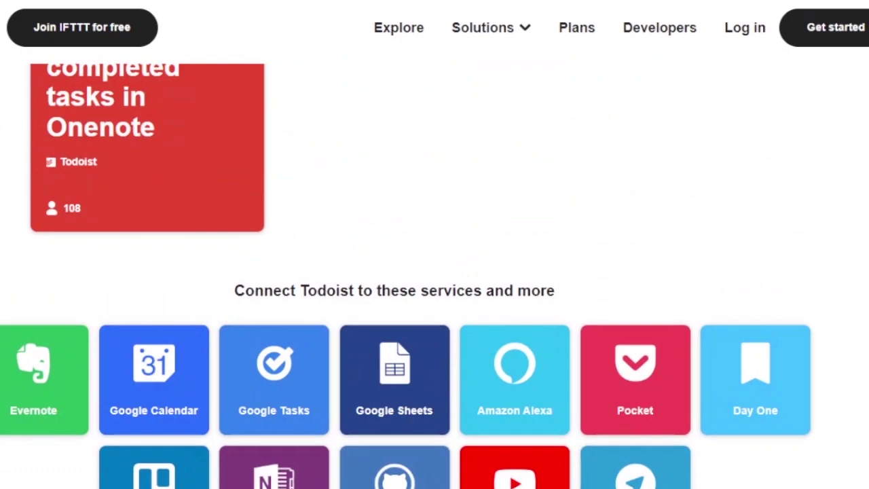
scroll(152, 329, down, 2)
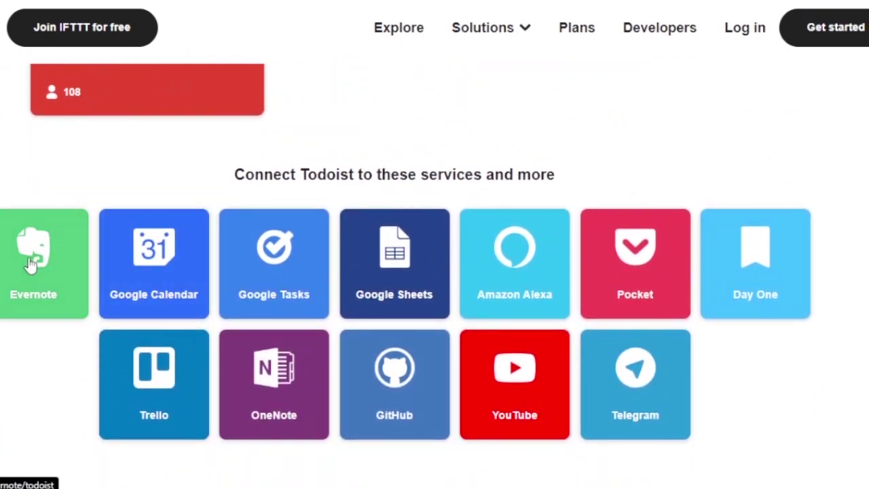
click(46, 281)
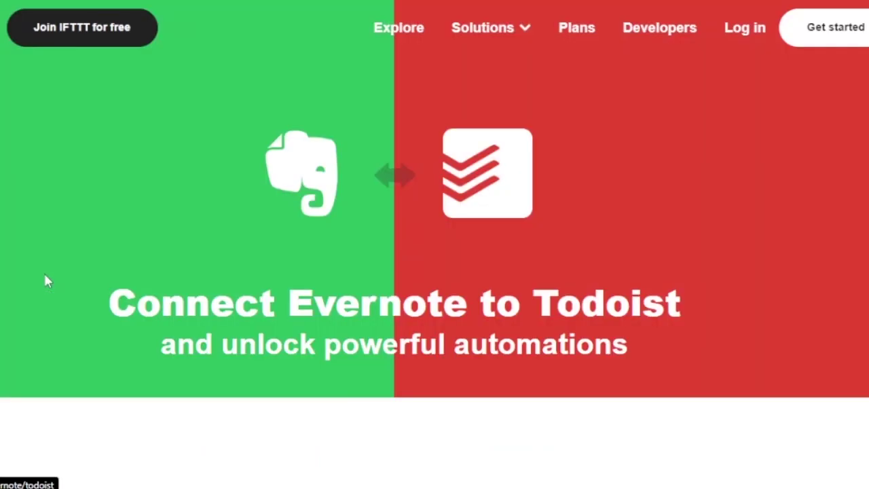
Start joining IFTTT from the Evernote to Todoist page, signing up with Google and choosing Neither as the mobile device.
scroll(355, 224, down, 5)
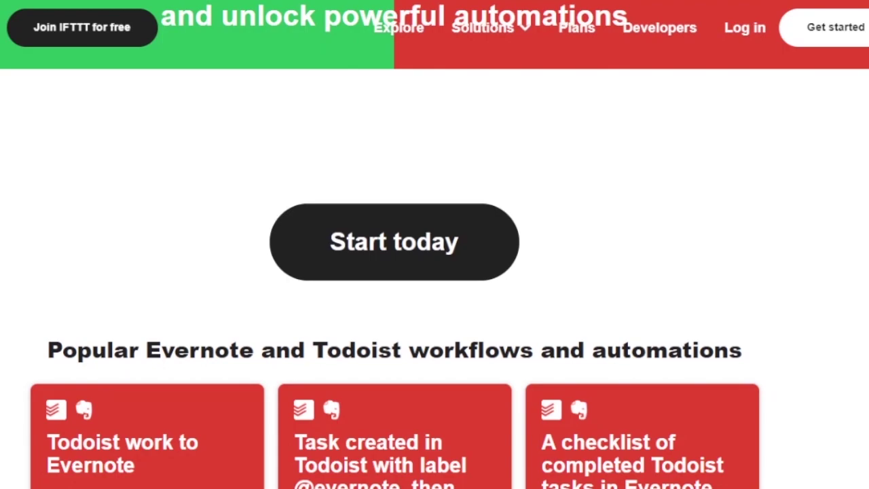
scroll(435, 271, down, 10)
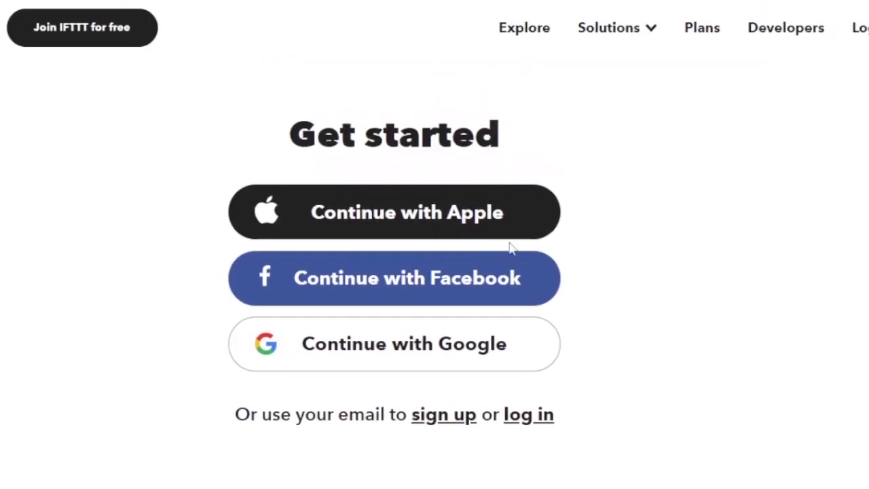
click(374, 345)
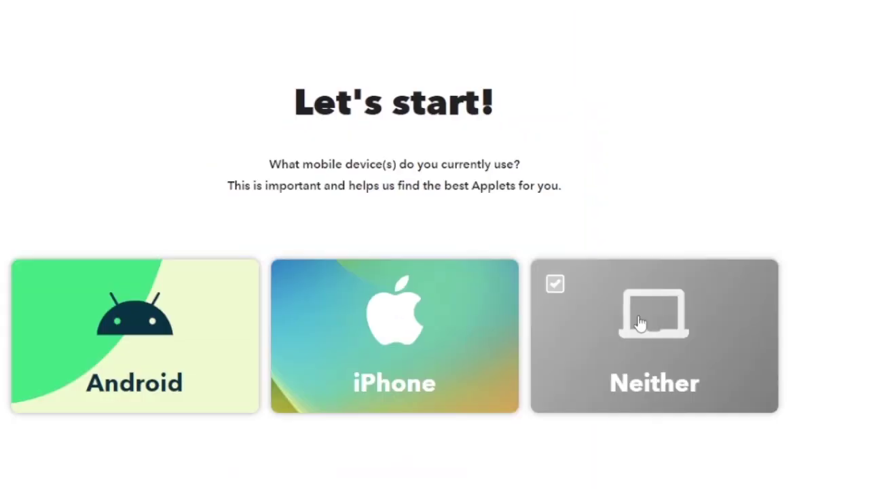
click(650, 310)
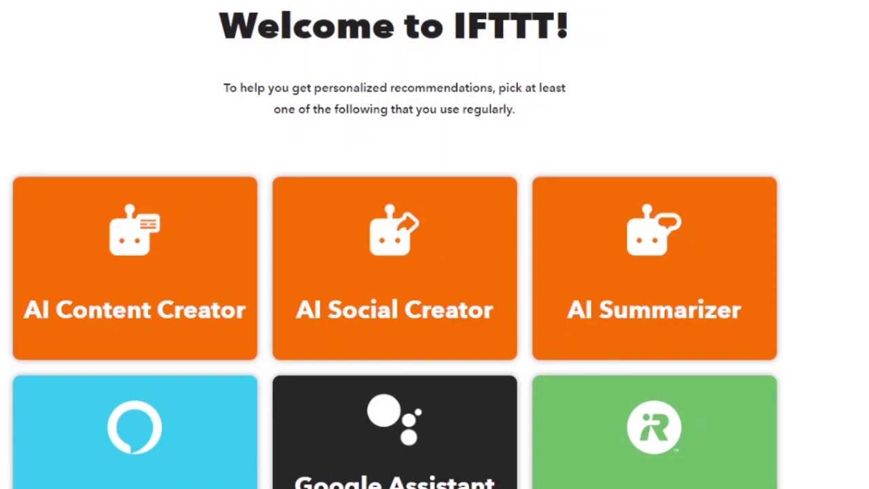
Choose Instagram as a regularly used service for the IFTTT recommendations and skip the trial offer.
scroll(435, 244, down, 5)
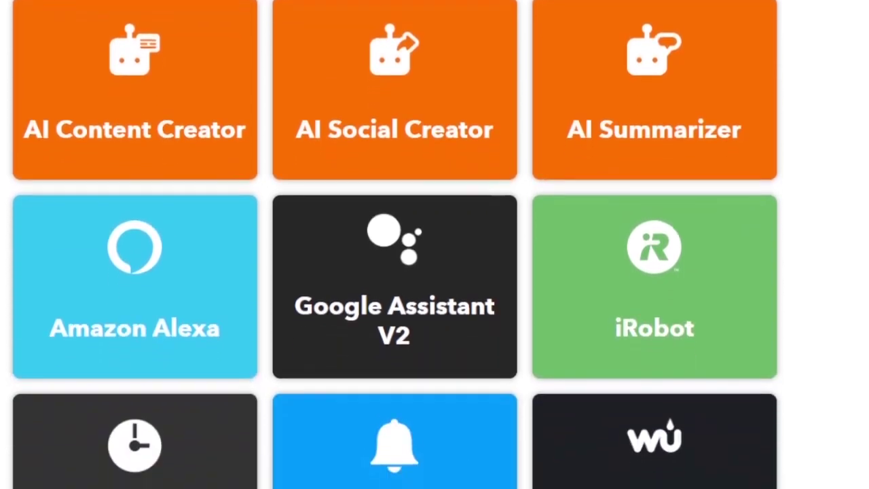
scroll(401, 113, down, 6)
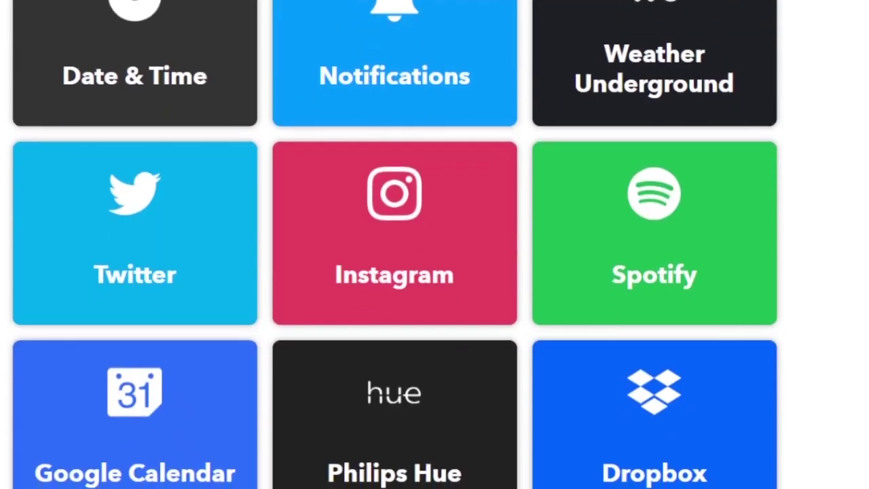
click(400, 113)
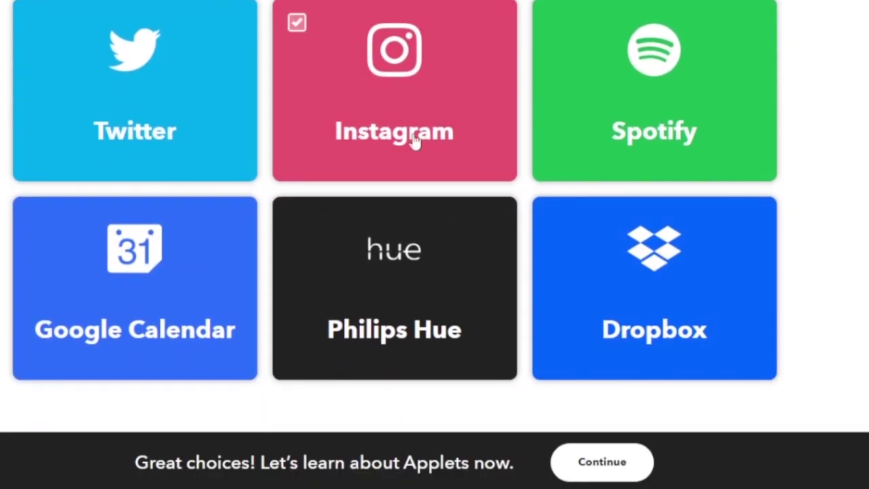
click(636, 475)
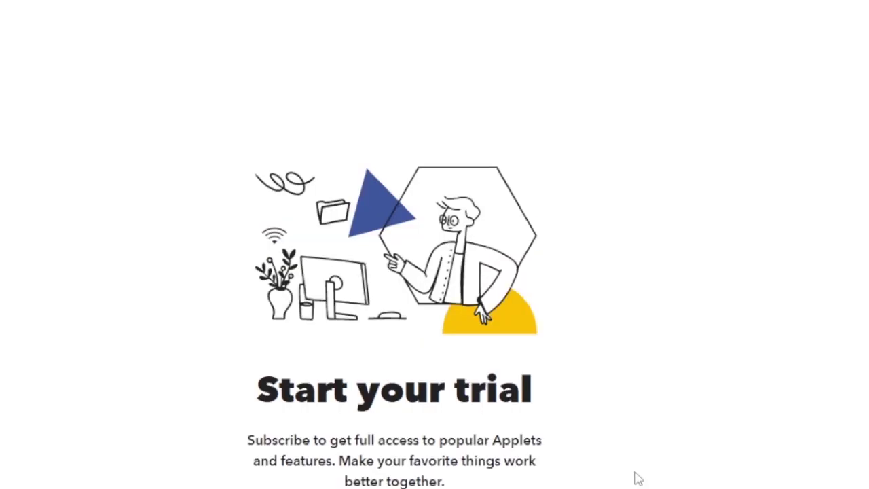
scroll(394, 306, down, 2)
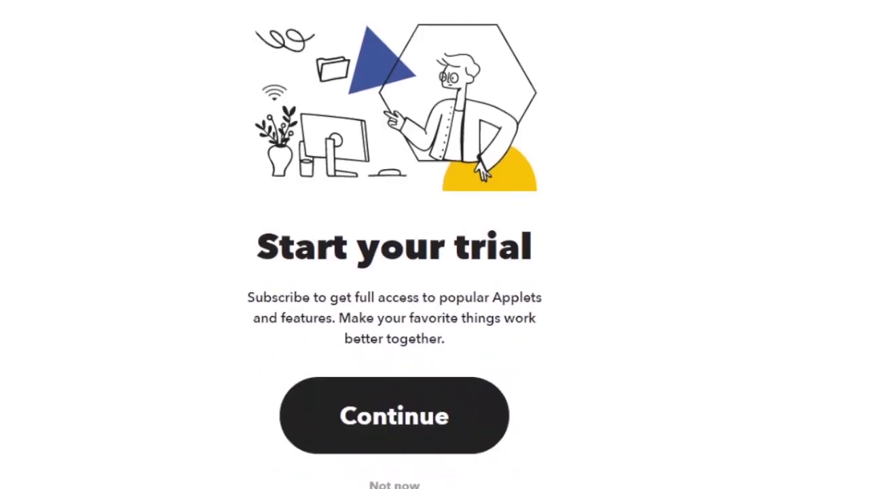
click(415, 453)
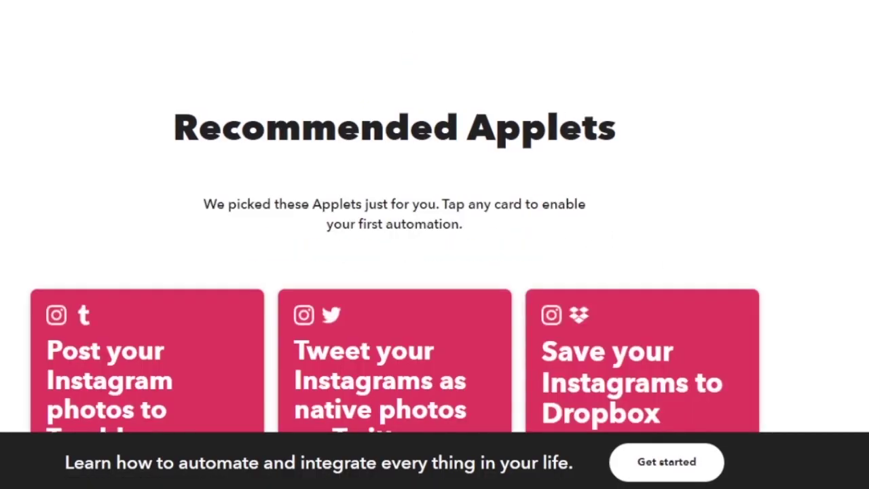
Continue past the recommended Applets and open the Evernote service by searching for it in Explore.
scroll(604, 269, down, 5)
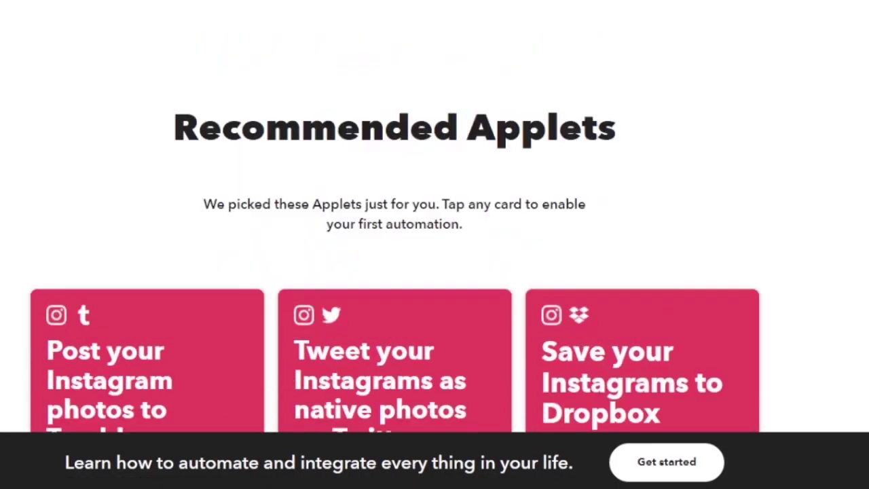
scroll(662, 447, down, 7)
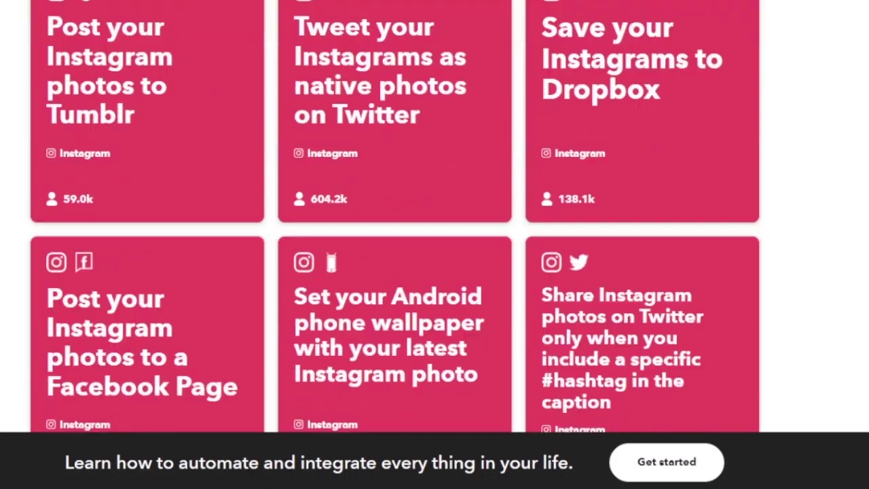
click(667, 472)
click(250, 232)
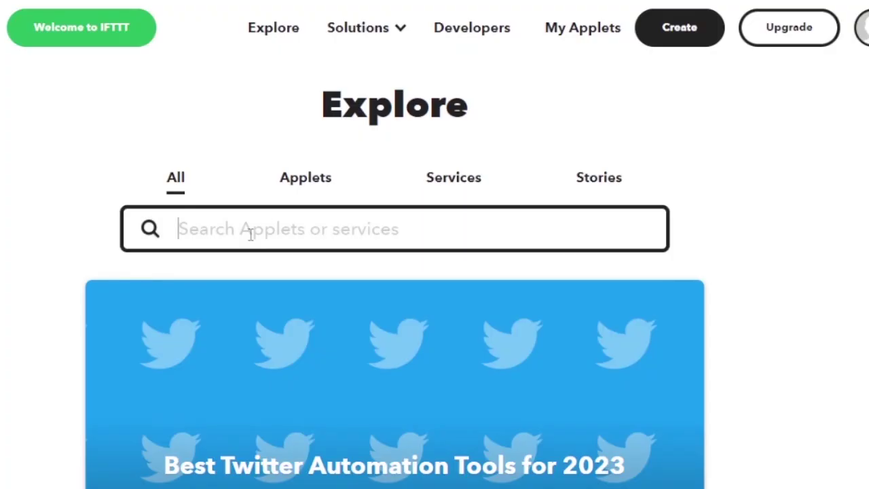
text(everm)
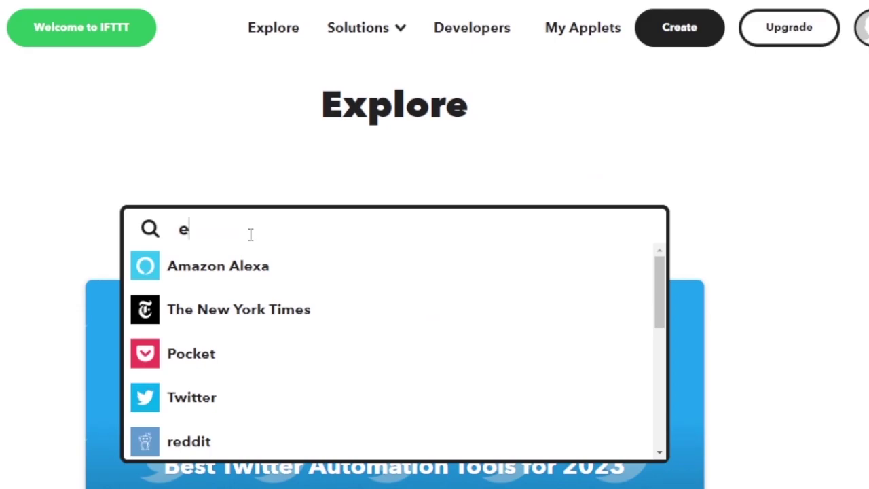
click(94, 330)
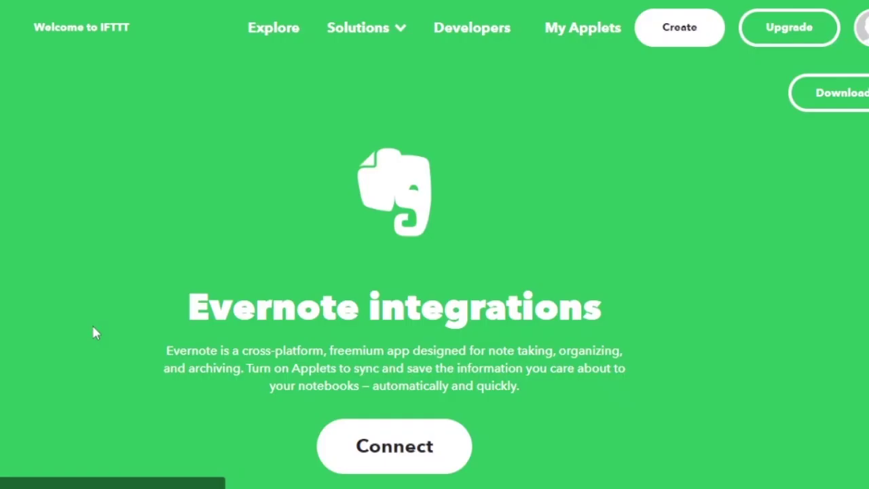
Connect Evernote to IFTTT by authorizing ifttt.com to access the Evernote account for 1 year.
click(398, 450)
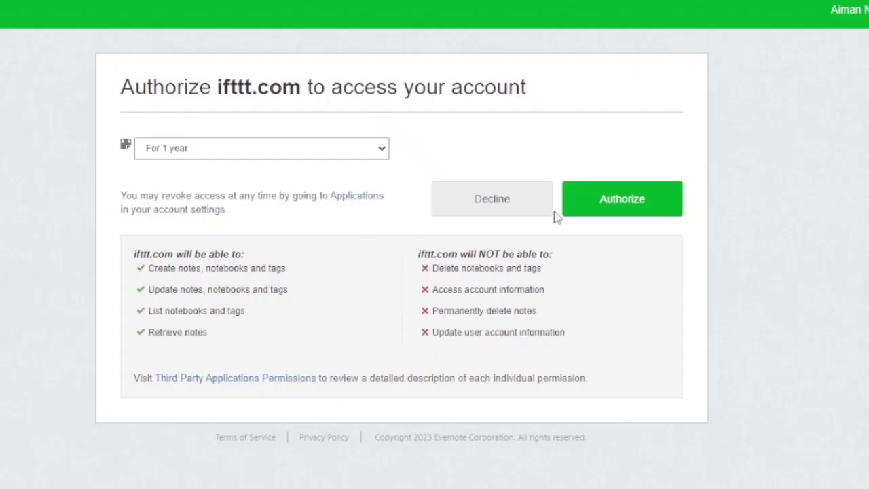
click(621, 207)
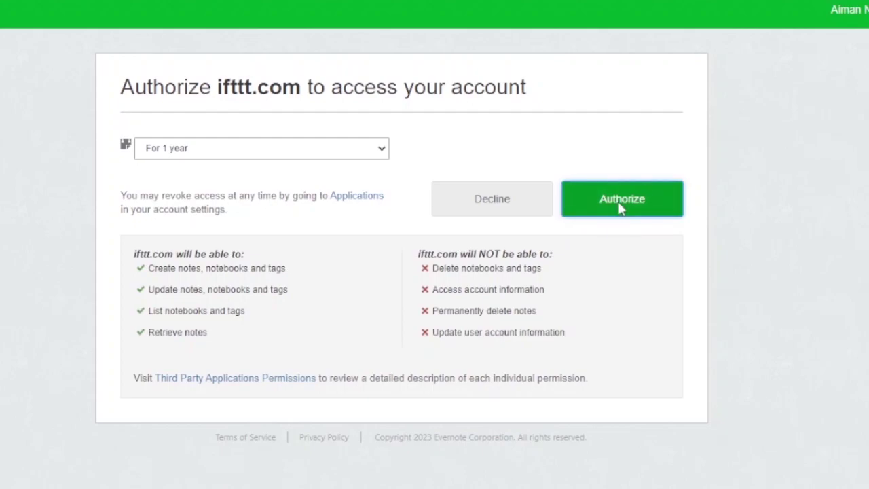
click(616, 191)
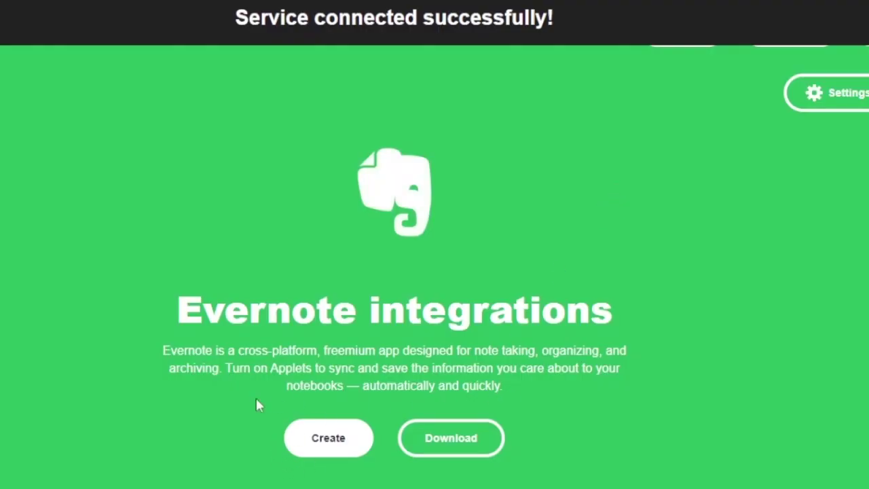
Examine the popular Evernote workflows and automations offered on the Evernote integrations page.
scroll(434, 272, down, 7)
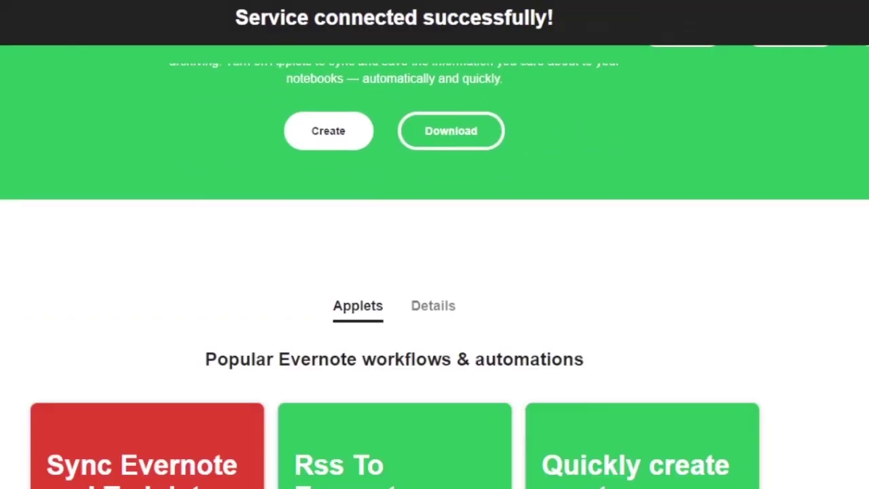
scroll(435, 271, up, 7)
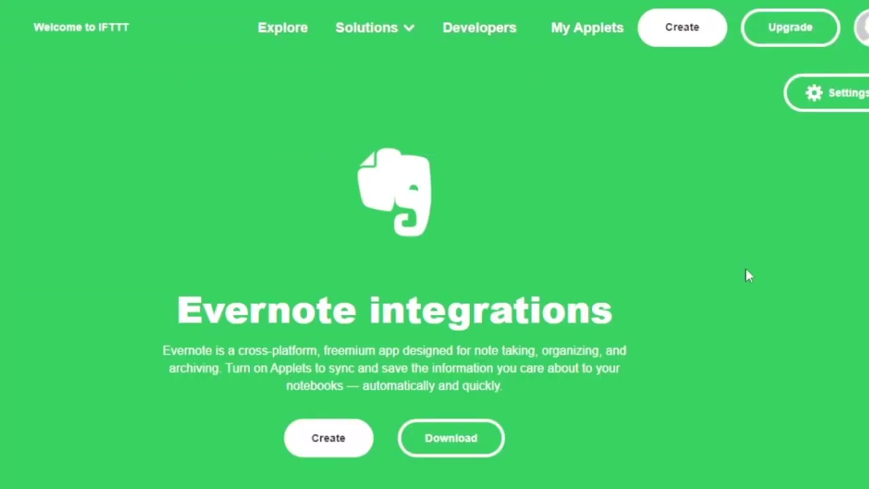
click(326, 441)
scroll(435, 272, down, 15)
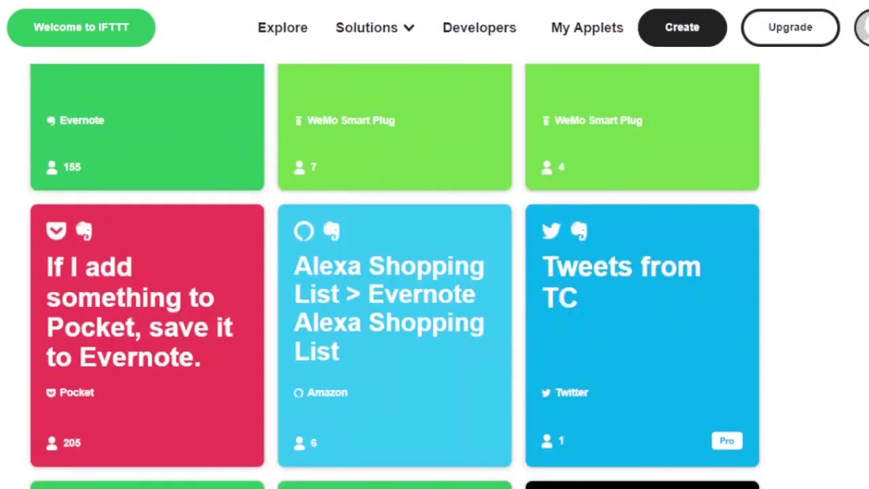
scroll(435, 272, down, 8)
scroll(434, 272, up, 20)
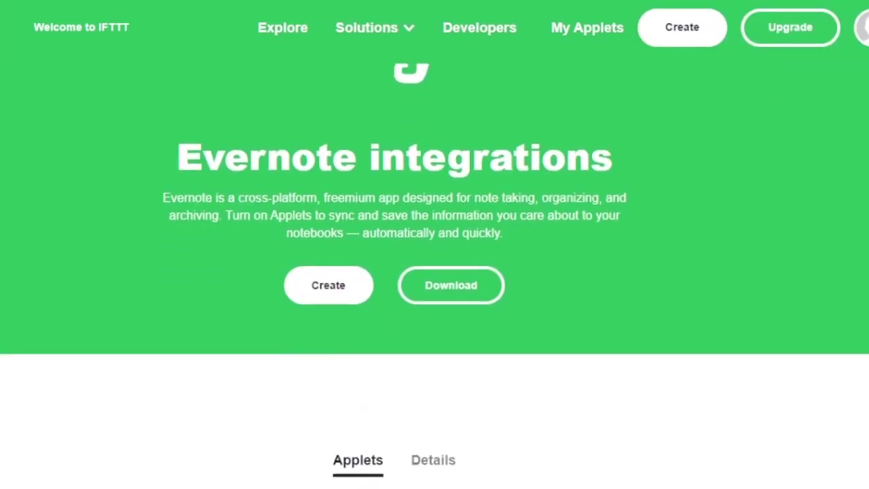
scroll(369, 225, down, 1)
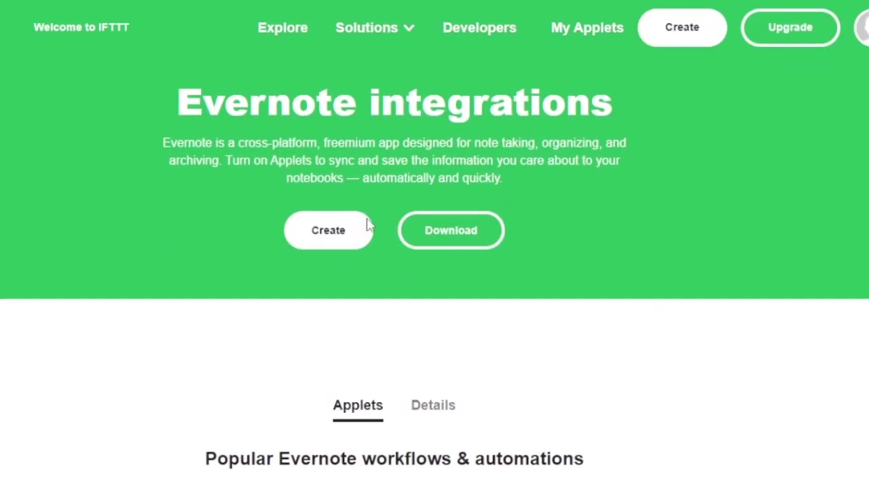
Start creating a new Applet from the Evernote integrations page.
click(304, 247)
drag(303, 248, 793, 193)
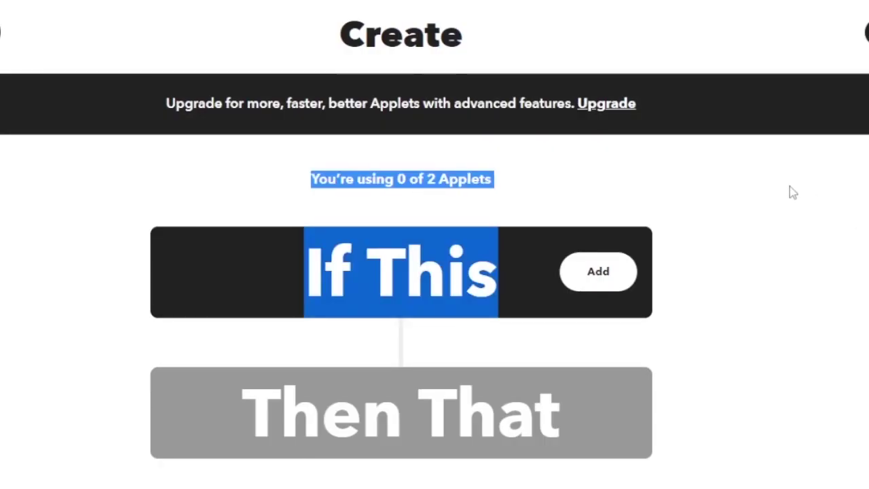
click(793, 193)
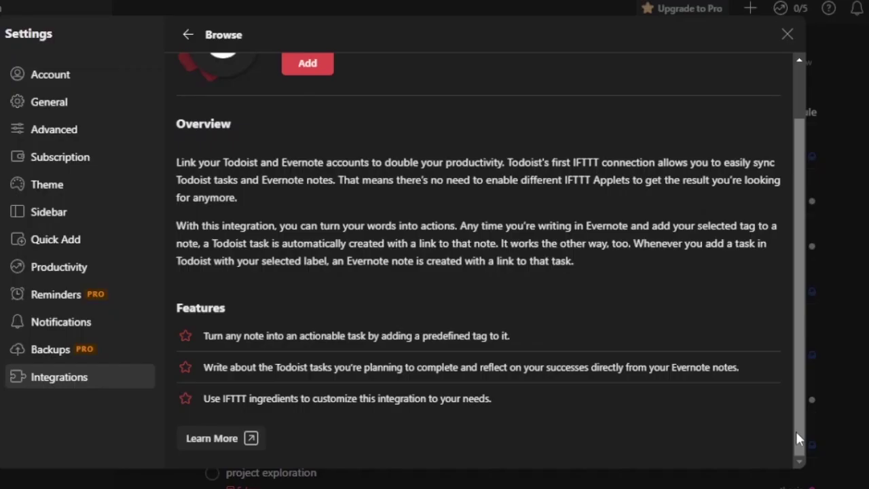
Close Todoist's integration settings, switch to Evernote and open the Connected Apps section of its settings.
click(786, 34)
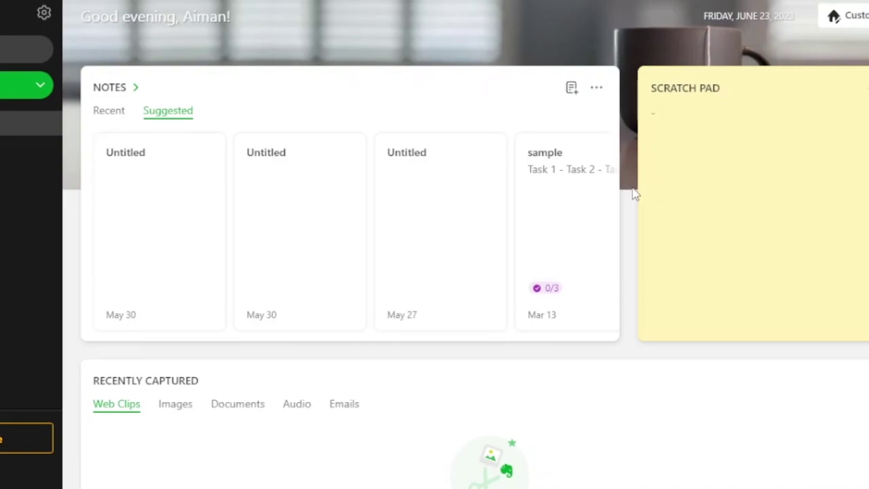
click(44, 14)
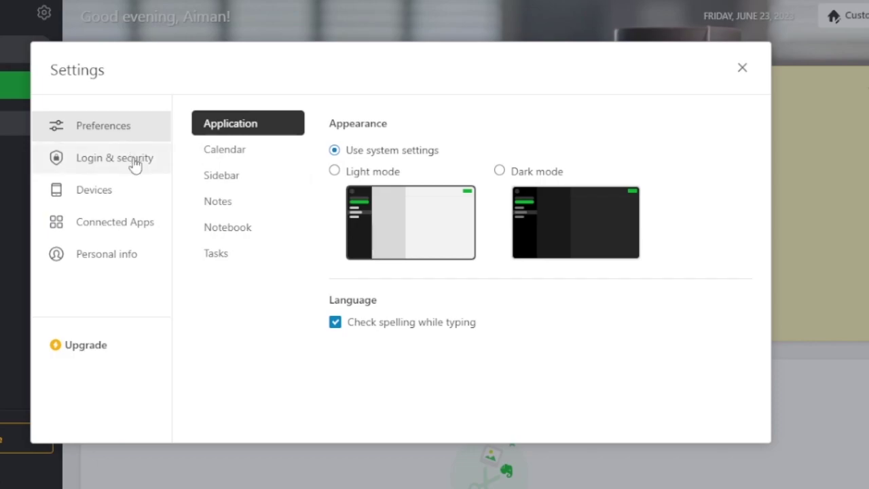
click(133, 228)
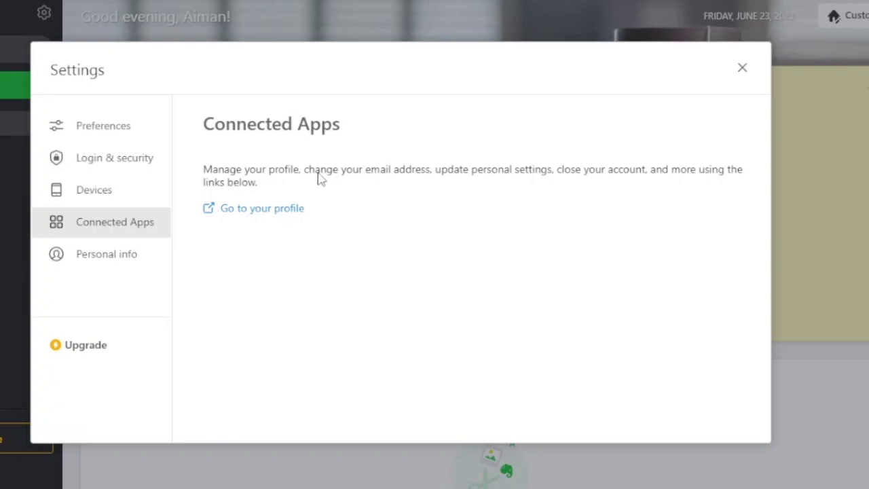
Go to the Evernote profile from Connected Apps and verify the account by continuing with its Google account.
click(259, 210)
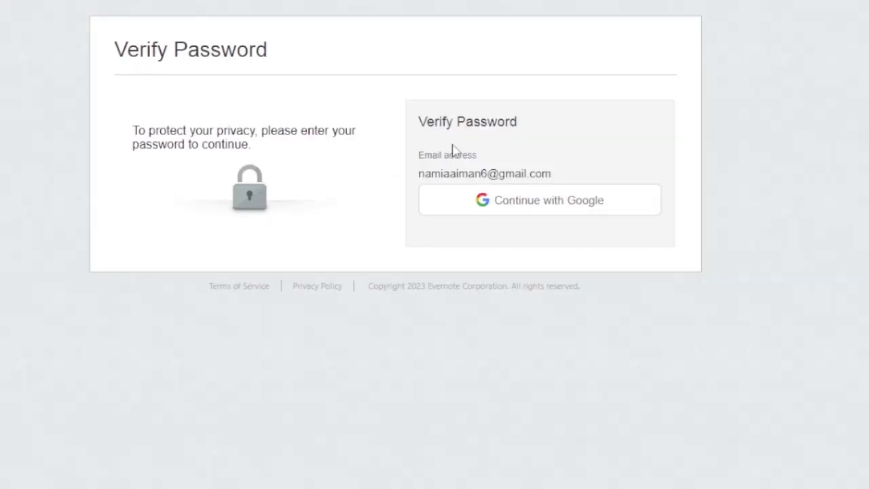
click(495, 209)
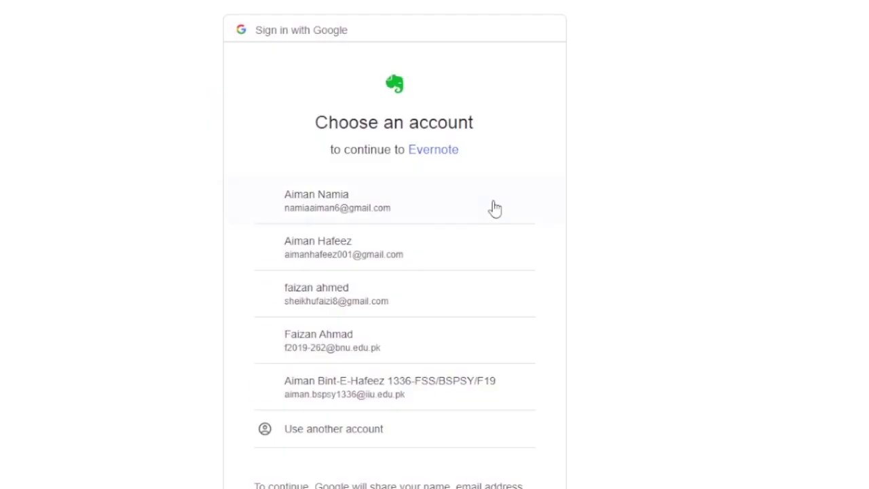
click(341, 193)
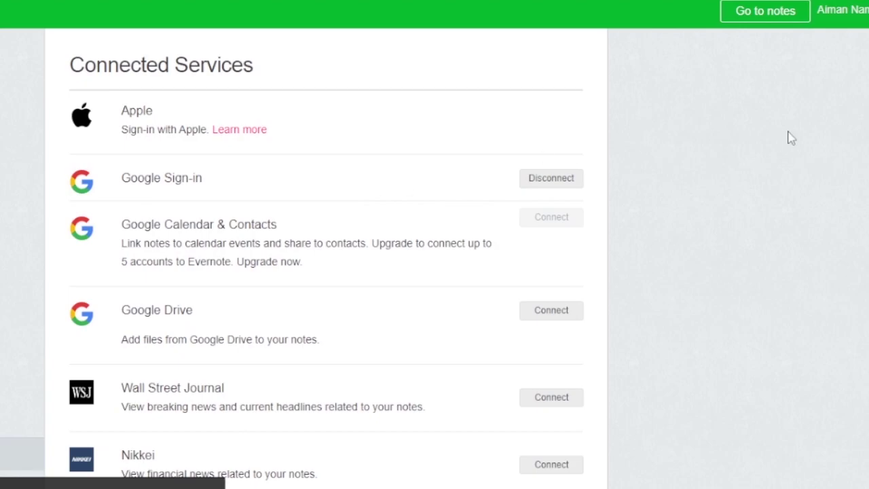
Examine the services that can be connected to Evernote on the Connected Services page.
scroll(790, 135, down, 2)
scroll(292, 245, up, 1)
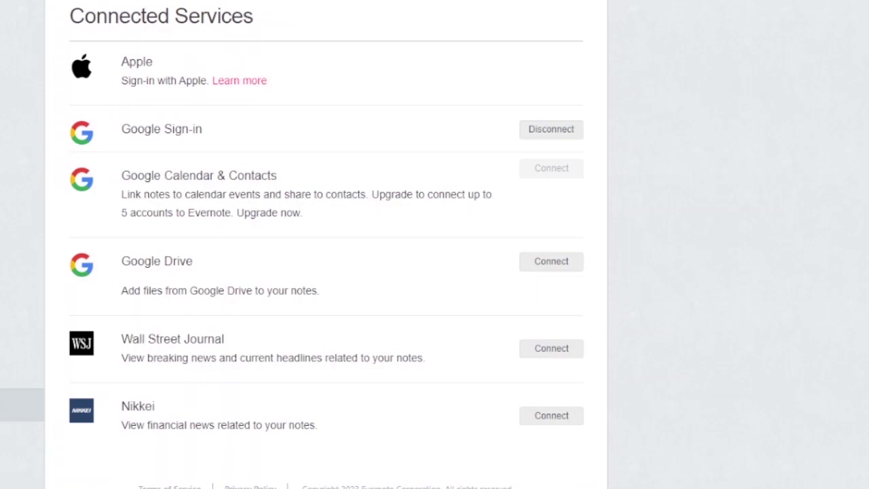
scroll(292, 244, down, 1)
scroll(292, 244, up, 1)
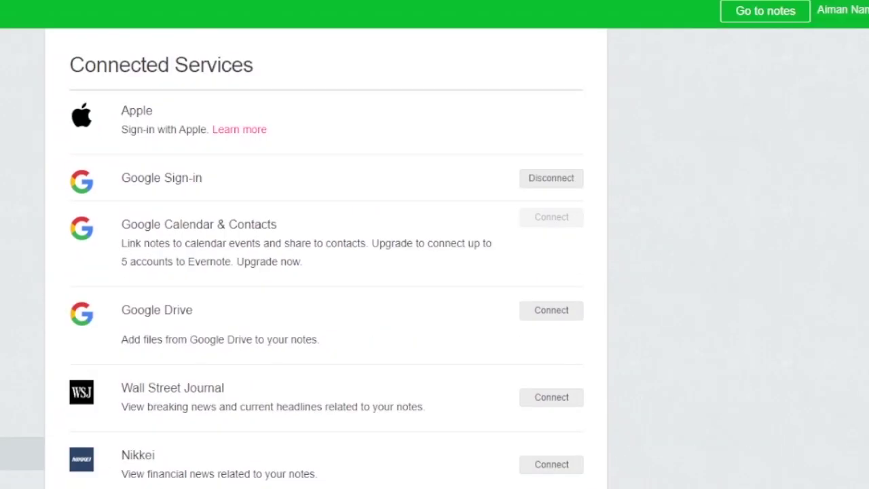
scroll(326, 258, down, 1)
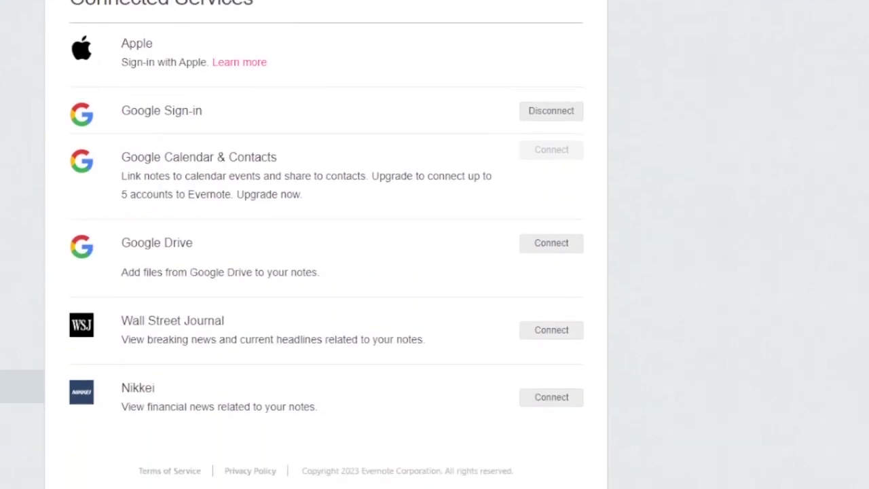
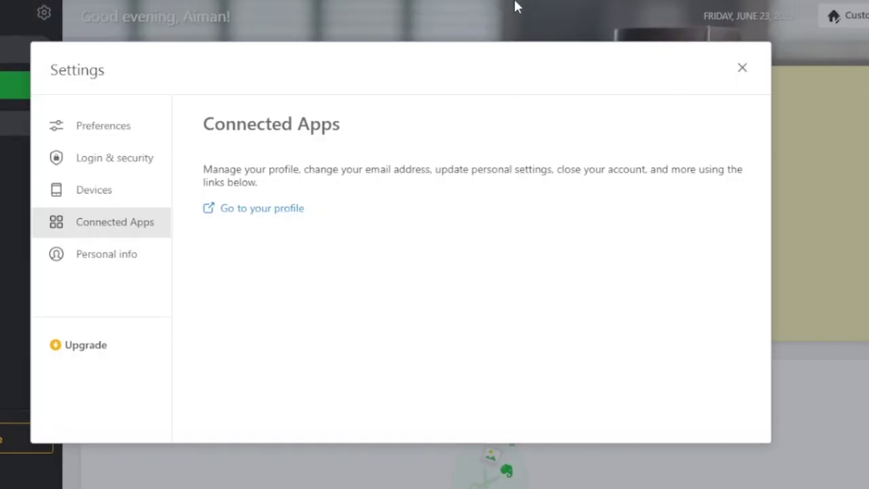
Close the Evernote settings and open the first untitled note from the suggested notes.
click(744, 70)
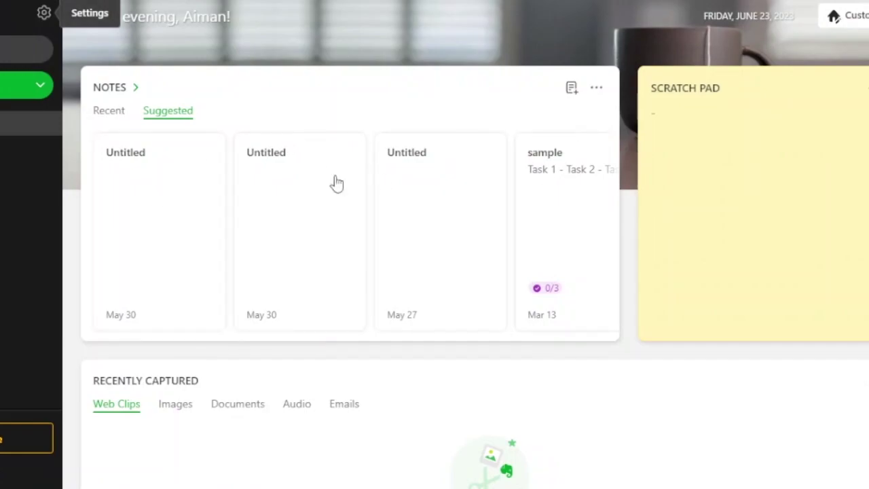
click(144, 180)
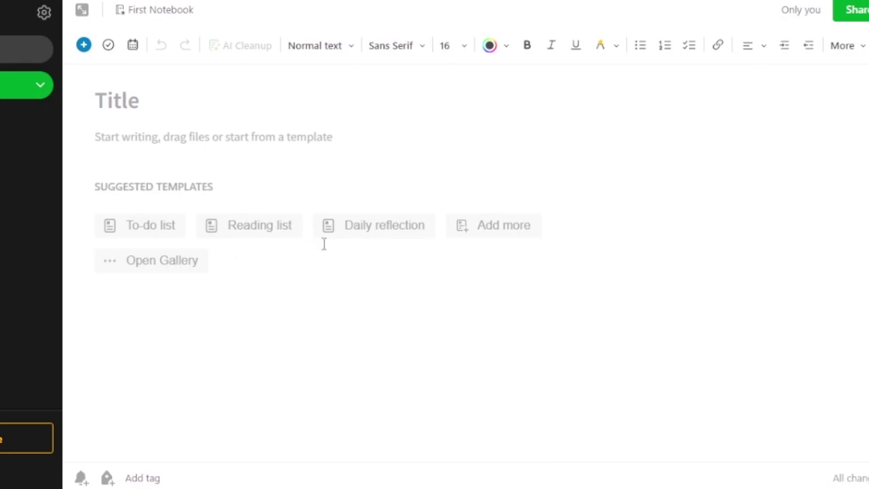
Look through the recommended note templates and close the selection without changing the favourites.
mouse_move(362, 239)
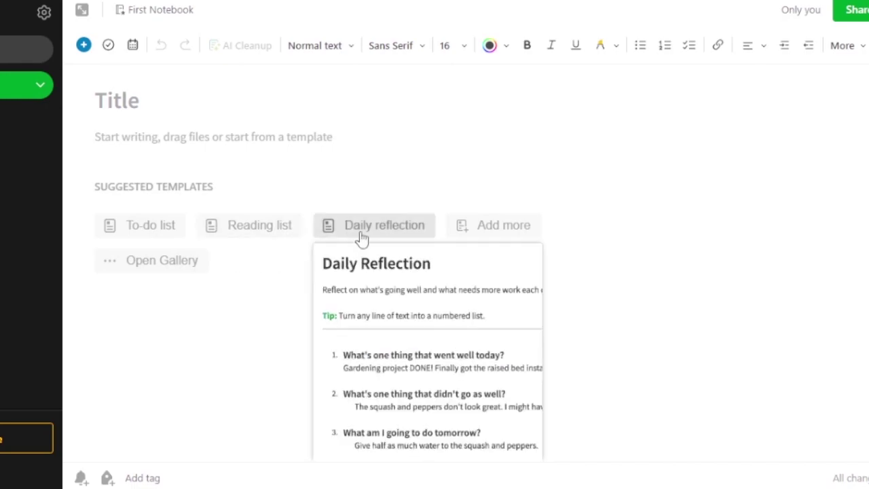
click(501, 233)
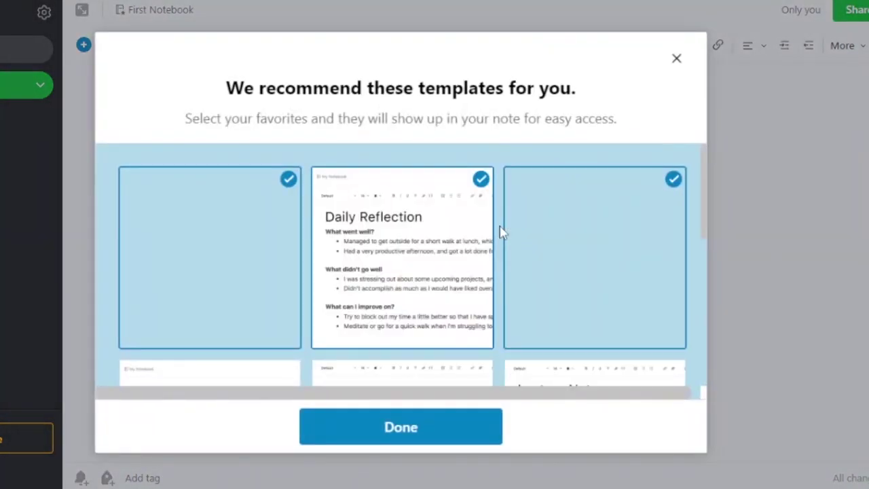
drag(705, 165, 724, 411)
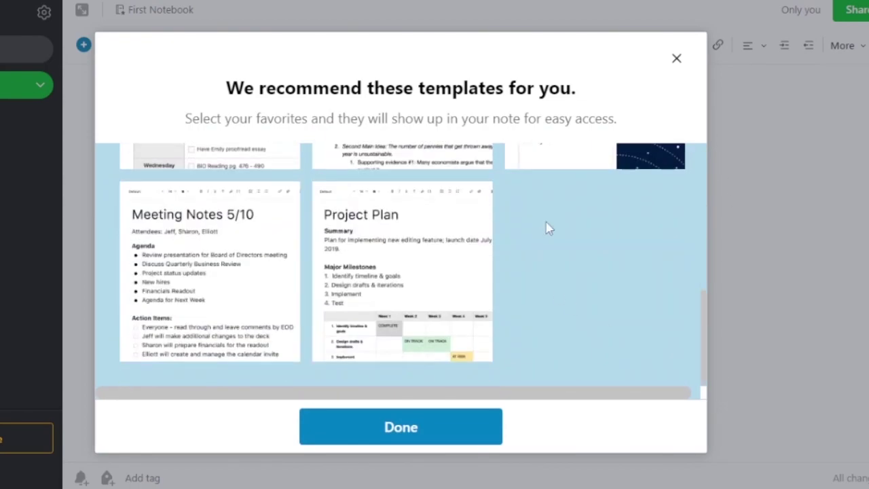
click(677, 59)
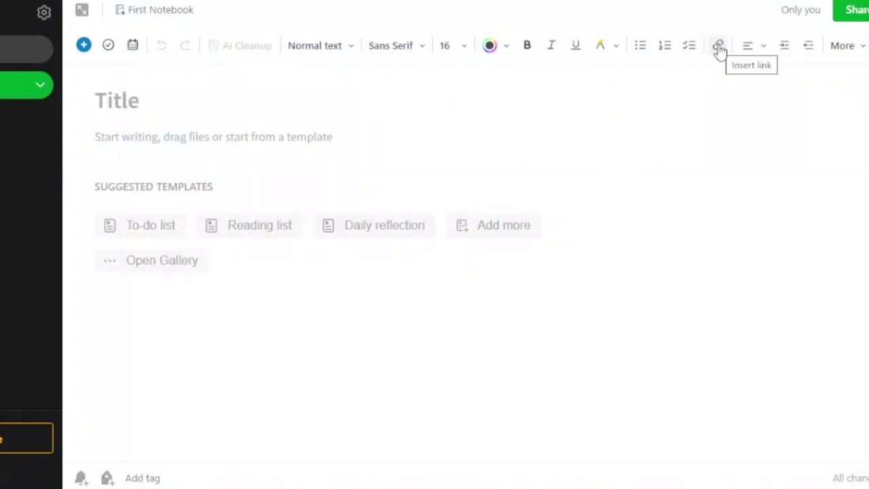
click(719, 48)
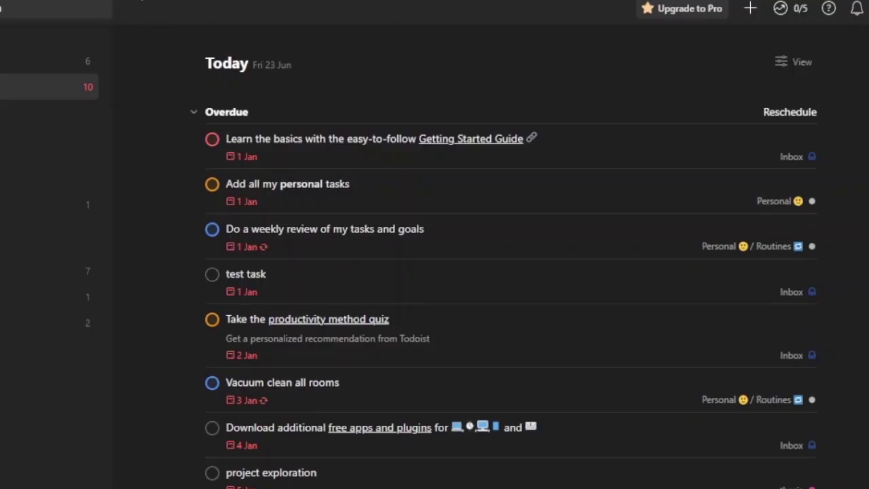
key(shift+F10)
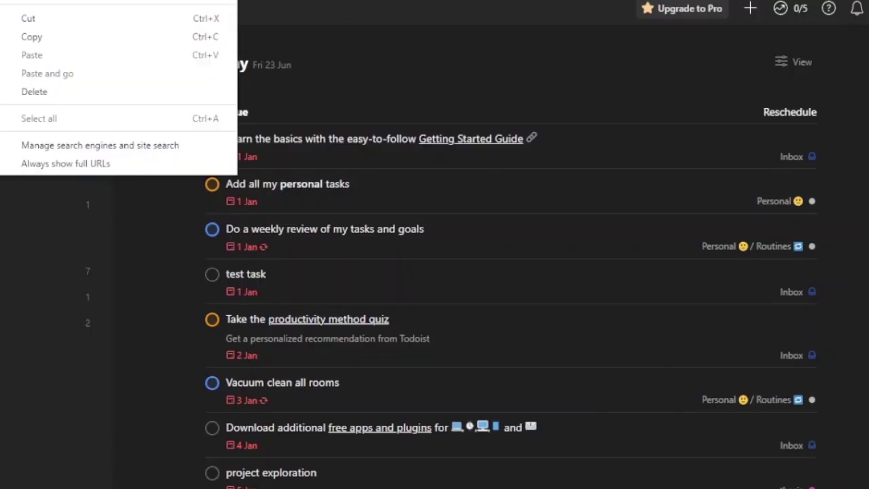
click(60, 39)
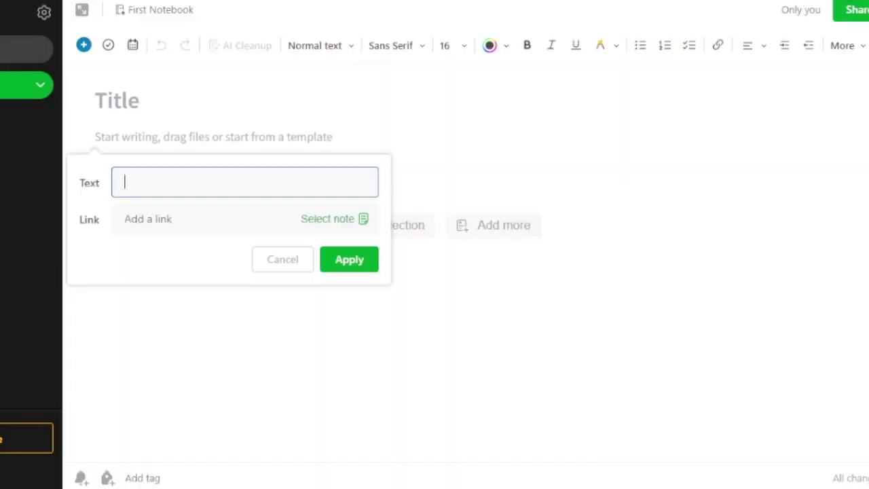
text(https://todoist.com/app/today)
right_click(151, 219)
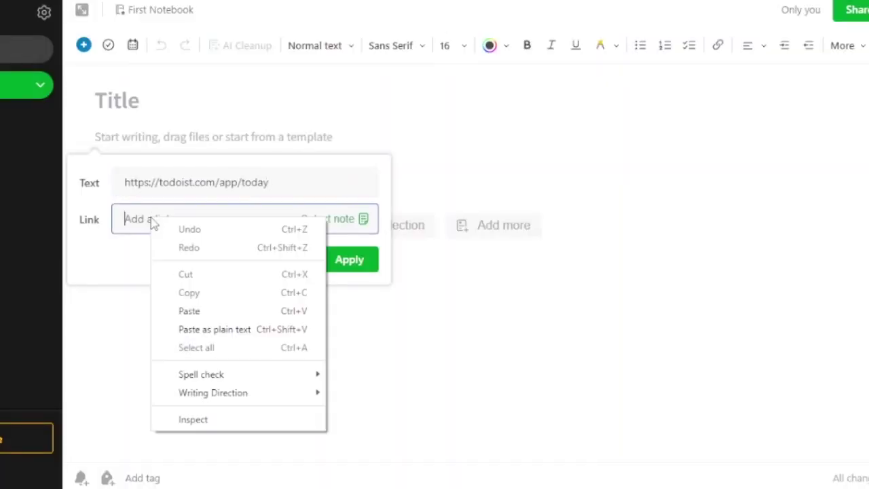
click(211, 310)
Replace the link's display text with "todoist" and apply the link to the note.
drag(277, 188, 91, 205)
key(BackSpace)
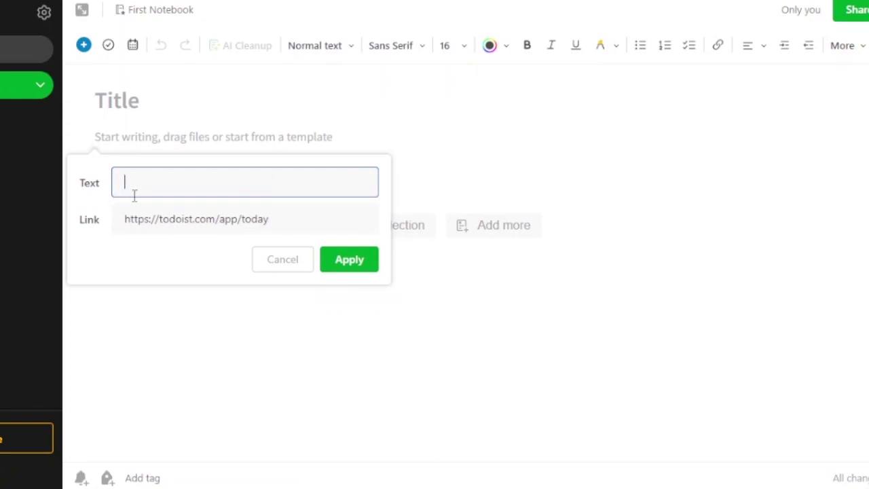
text(todoist)
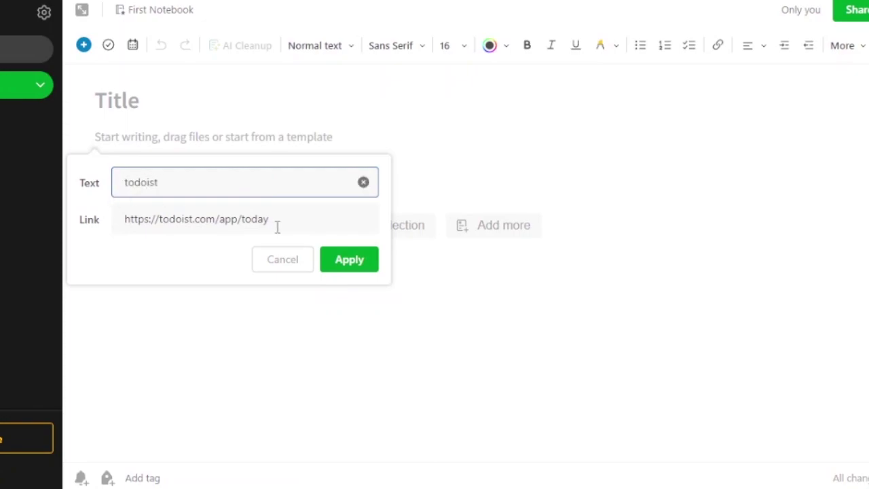
click(349, 261)
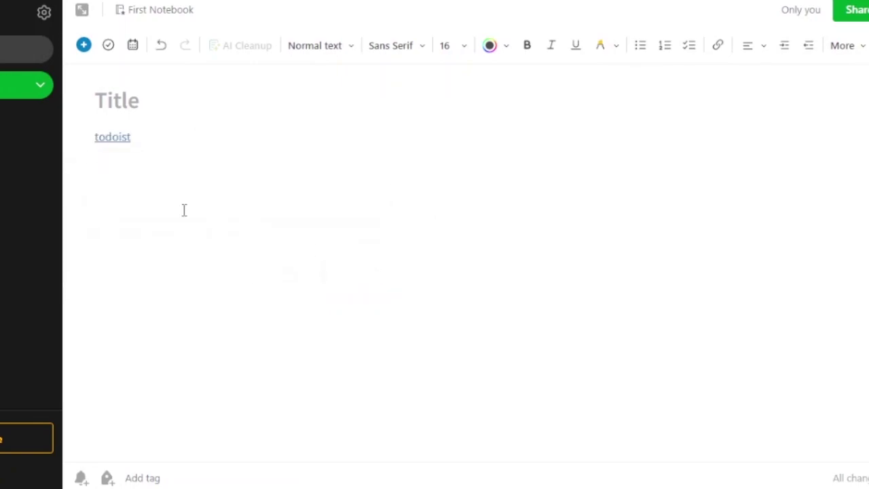
mouse_move(111, 146)
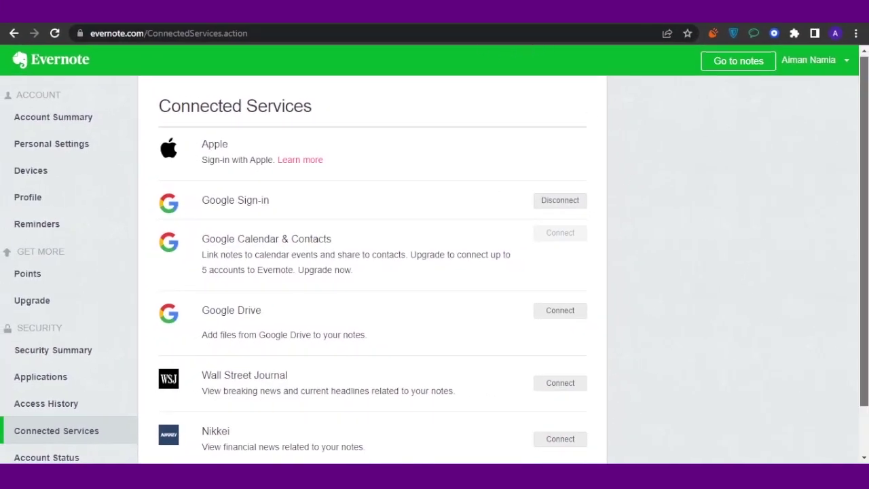
scroll(621, 174, down, 2)
scroll(621, 175, up, 2)
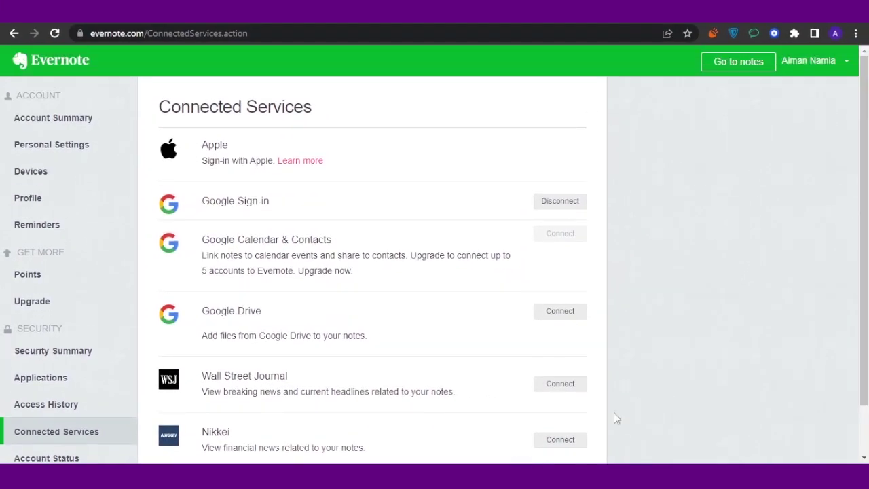